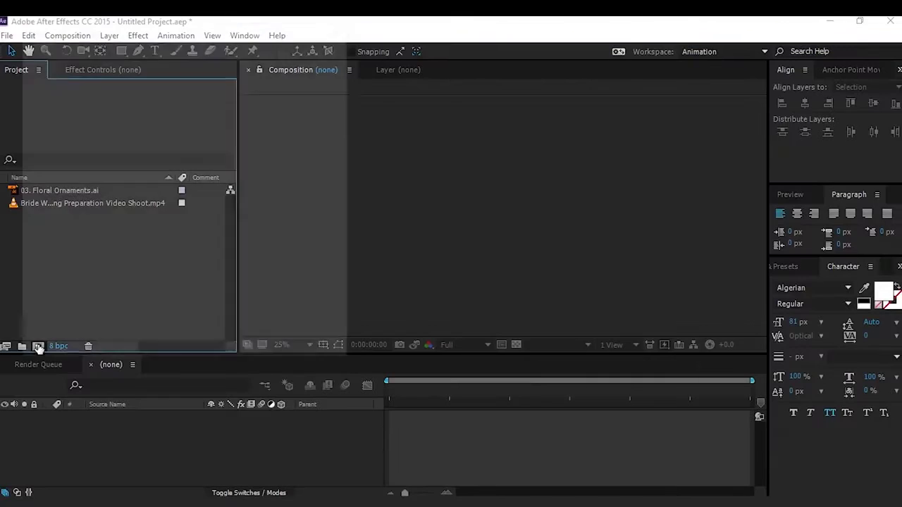
Create a composition named 'main comp', then build a composition from 03. Floral Ornaments.ai
{"action": "left_click", "coordinate": [38, 346]}
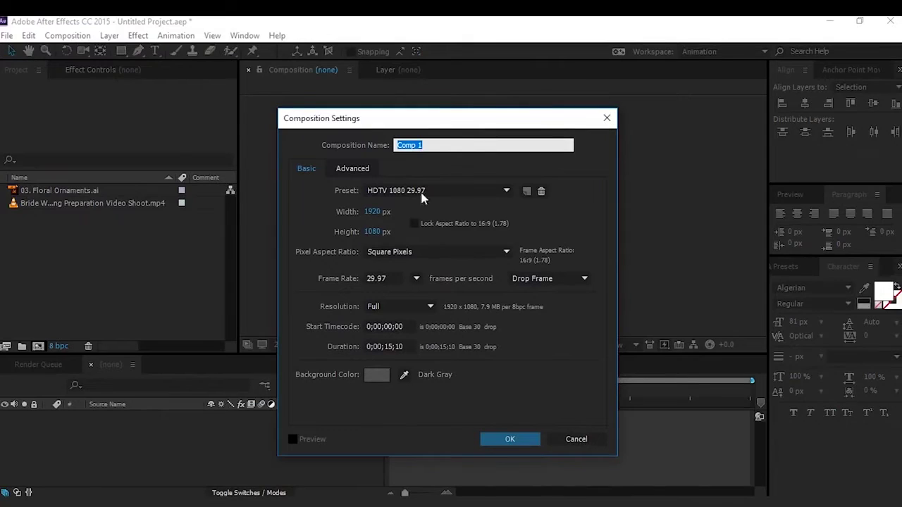
{"action": "type", "text": "main comp"}
{"action": "key", "text": "Return"}
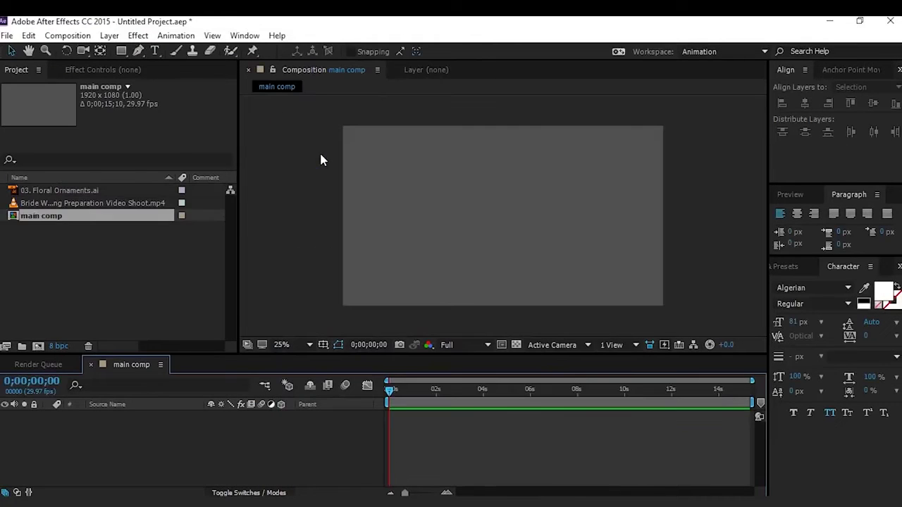
{"action": "left_click", "coordinate": [61, 192]}
{"action": "left_click_drag", "start_coordinate": [28, 192], "coordinate": [39, 348]}
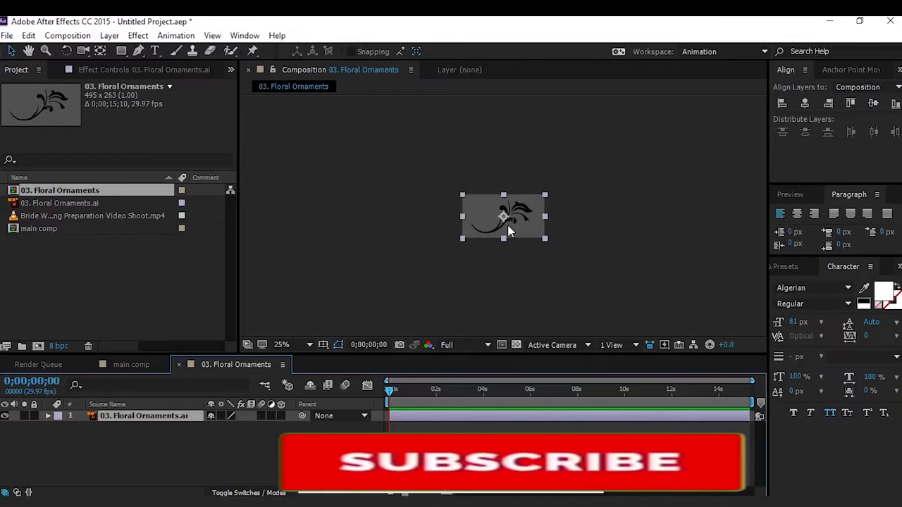
View the black floral ornament at 100% zoom with its layer deselected
{"action": "key", "text": "period"}
{"action": "key", "text": "period"}
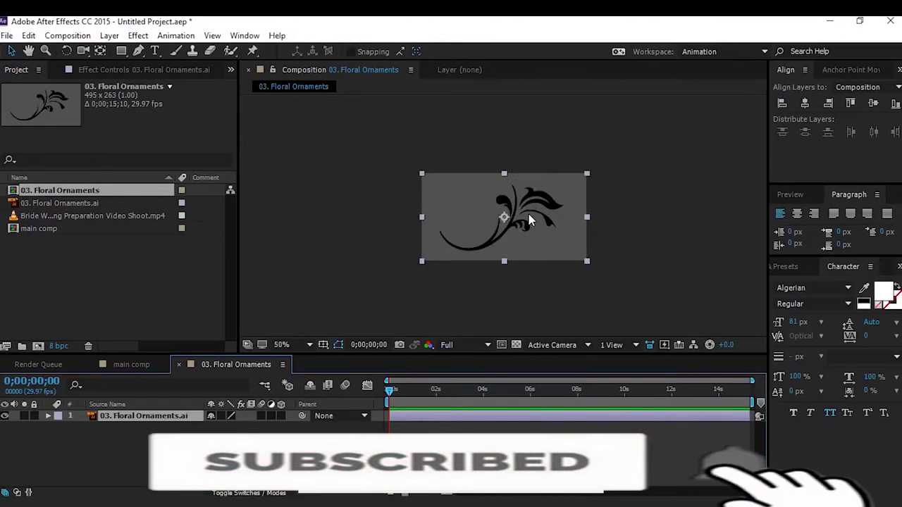
{"action": "key", "text": "period"}
{"action": "key", "text": "period"}
{"action": "key", "text": "comma"}
{"action": "key", "text": "comma"}
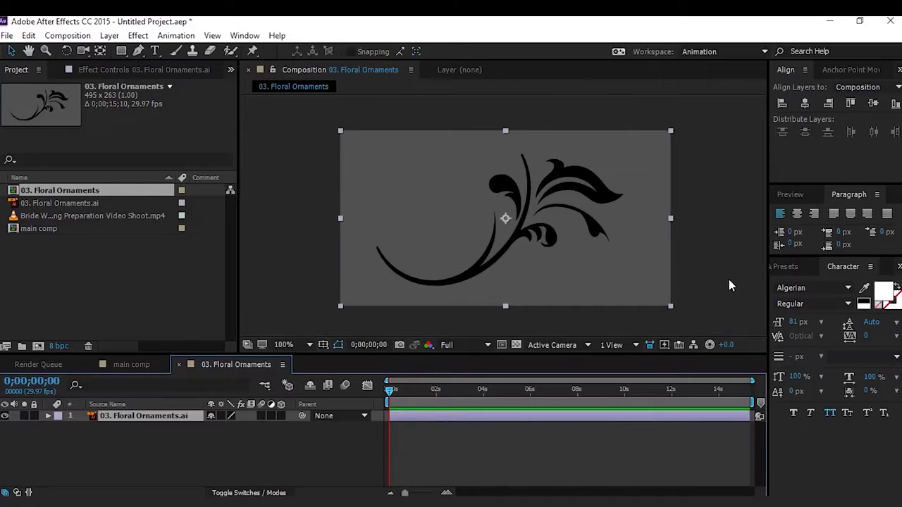
{"action": "left_click", "coordinate": [192, 437]}
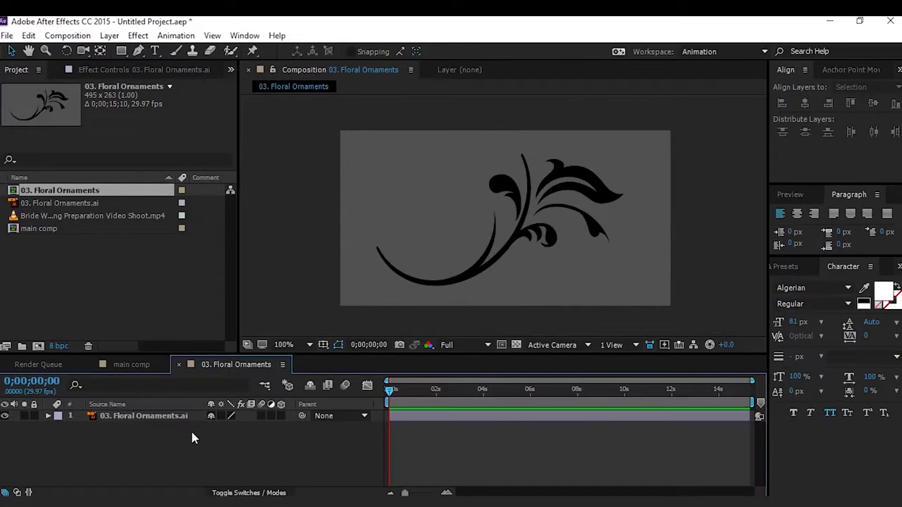
With the Pen tool, trace a curved path along the ornament's stem from its lower-left tip
{"action": "left_click", "coordinate": [138, 51]}
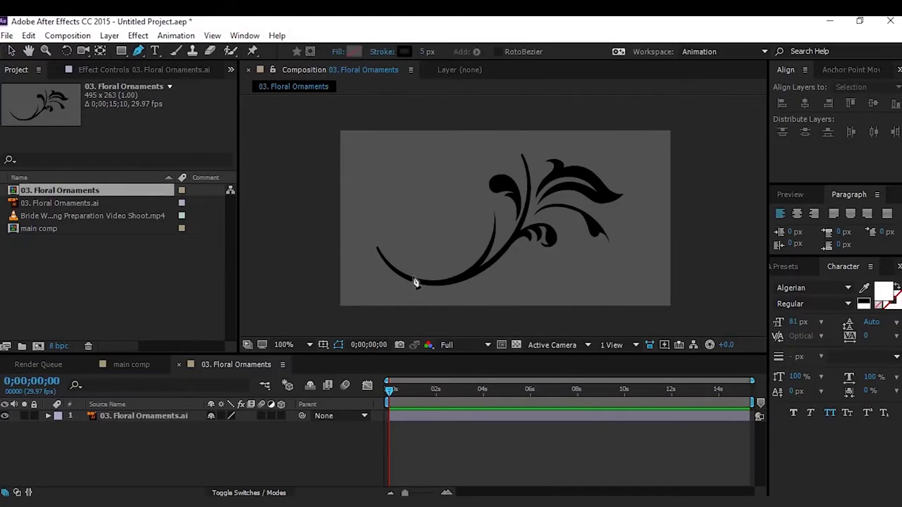
{"action": "scroll", "coordinate": [414, 282], "scroll_direction": "up", "scroll_amount": 2}
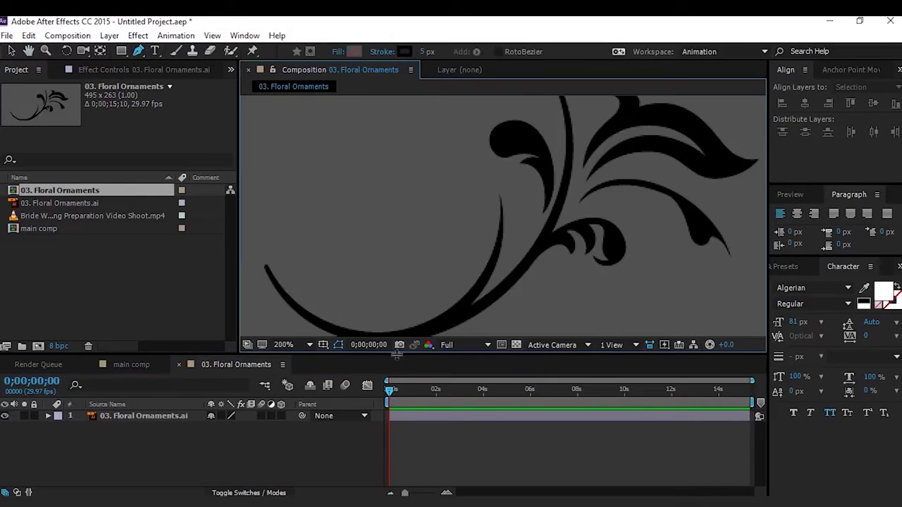
{"action": "left_click_drag", "start_coordinate": [394, 369], "coordinate": [398, 400]}
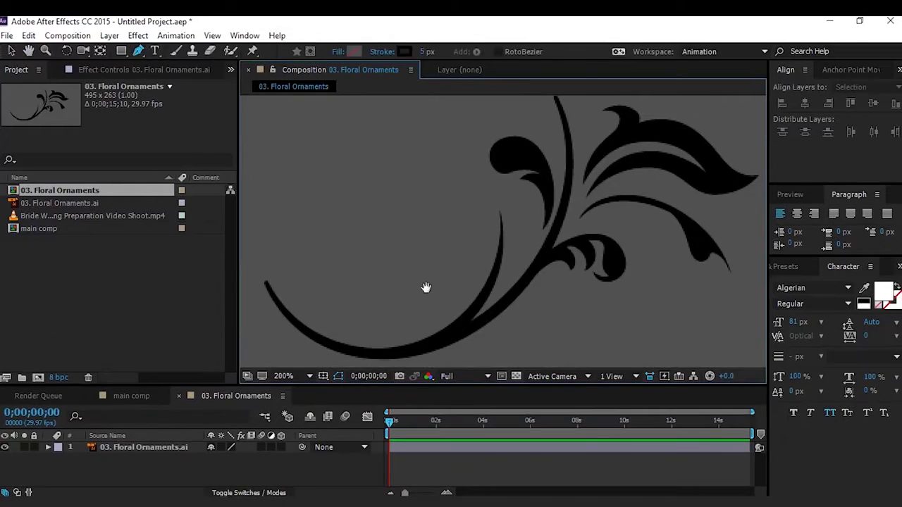
{"action": "left_click_drag", "start_coordinate": [428, 295], "coordinate": [445, 283]}
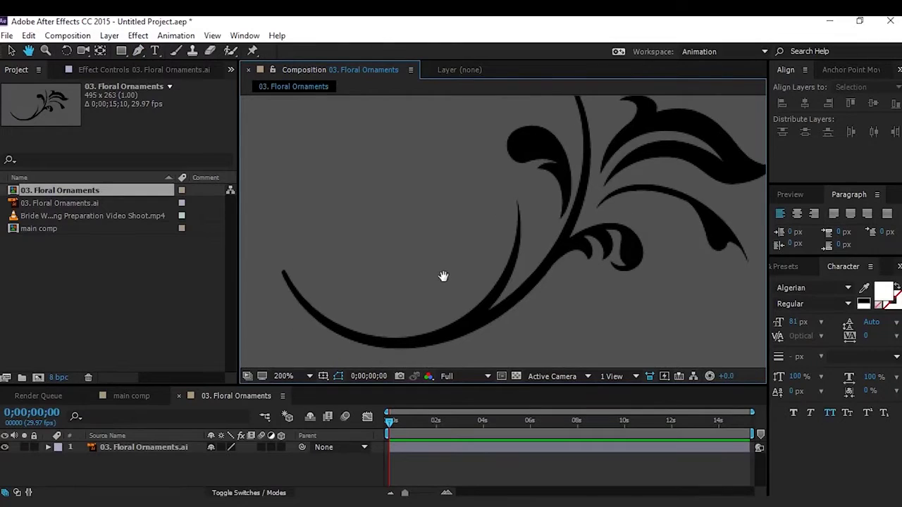
{"action": "left_click", "coordinate": [282, 272]}
{"action": "left_click_drag", "start_coordinate": [428, 341], "coordinate": [529, 314]}
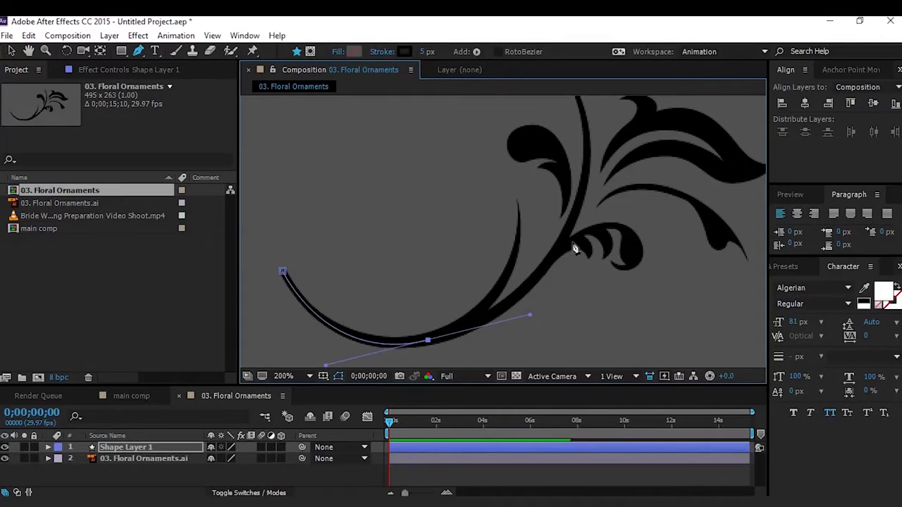
{"action": "mouse_move", "coordinate": [570, 221]}
{"action": "left_mouse_down"}
{"action": "mouse_move", "coordinate": [584, 195]}
{"action": "mouse_move", "coordinate": [553, 269]}
{"action": "left_mouse_up"}
{"action": "left_click_drag", "start_coordinate": [534, 197], "coordinate": [512, 149]}
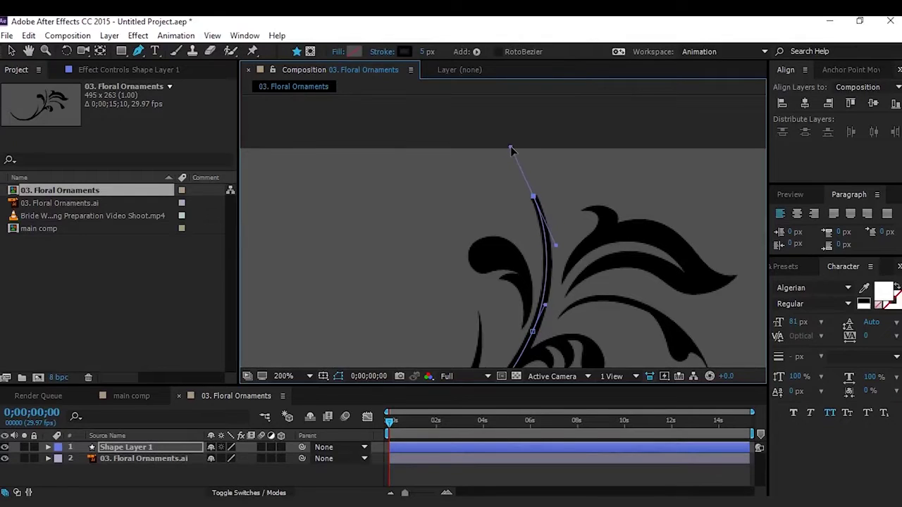
Zoom out to centre the whole ornament and show the Modes/TrkMat columns
{"action": "key", "text": "comma"}
{"action": "left_click_drag", "start_coordinate": [520, 285], "coordinate": [572, 229]}
{"action": "key", "text": "g"}
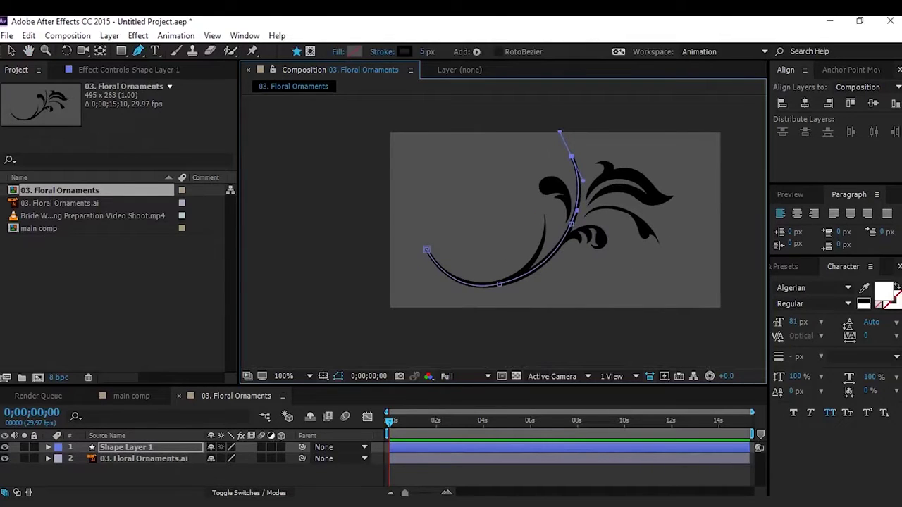
{"action": "left_click", "coordinate": [244, 493]}
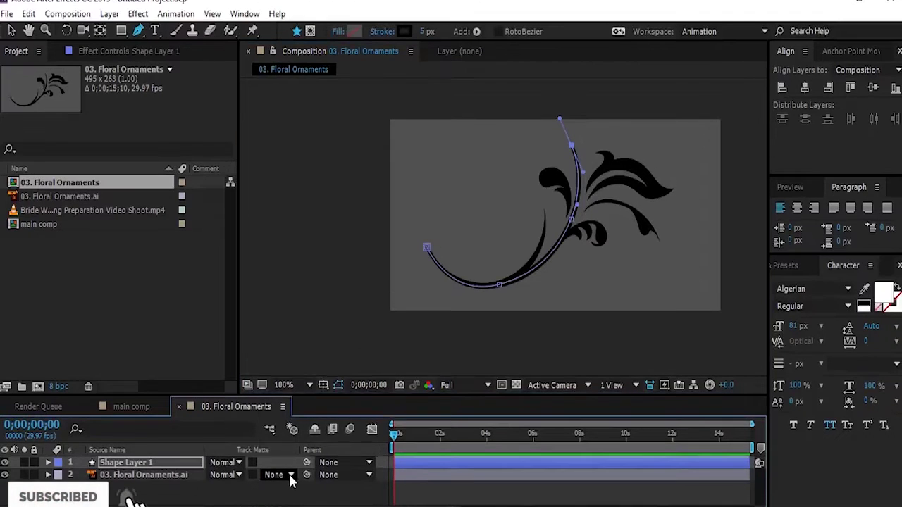
Set the ornament layer's track matte to Alpha Matte 'Shape Layer 1'
{"action": "left_click", "coordinate": [290, 459]}
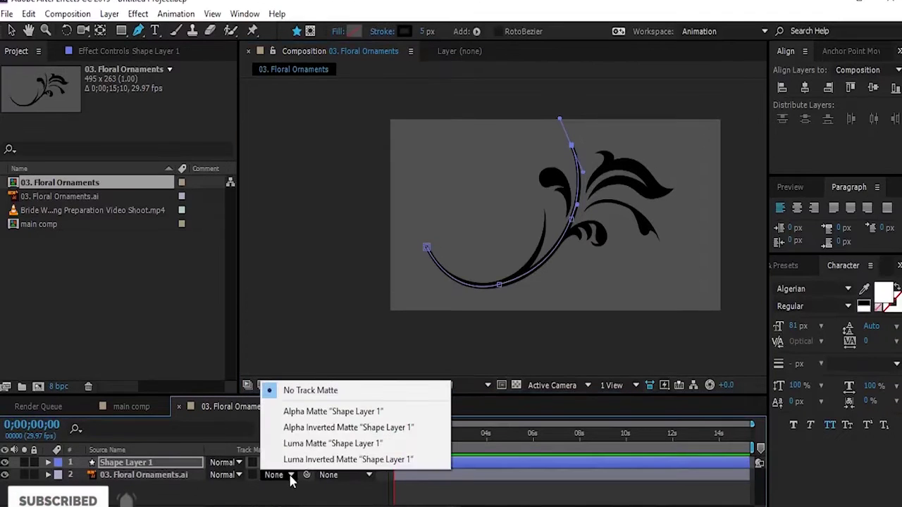
{"action": "left_click", "coordinate": [345, 415]}
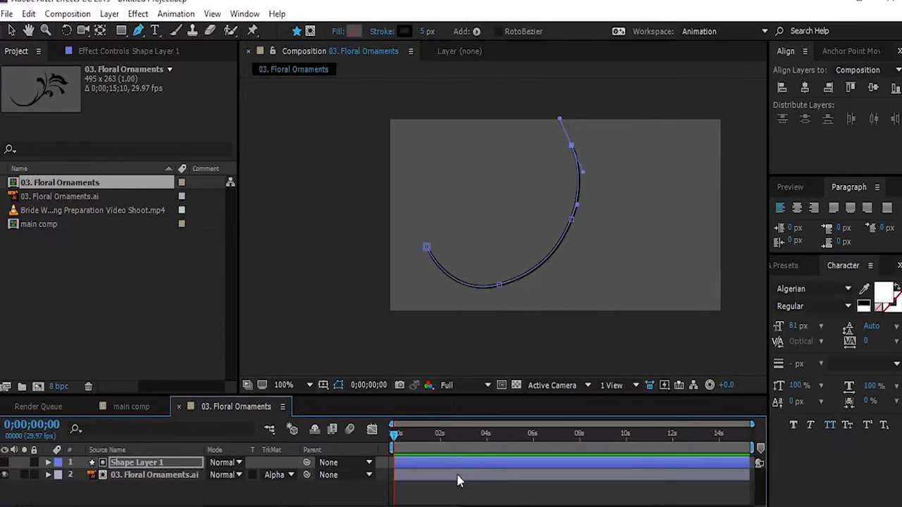
{"action": "left_click", "coordinate": [460, 497]}
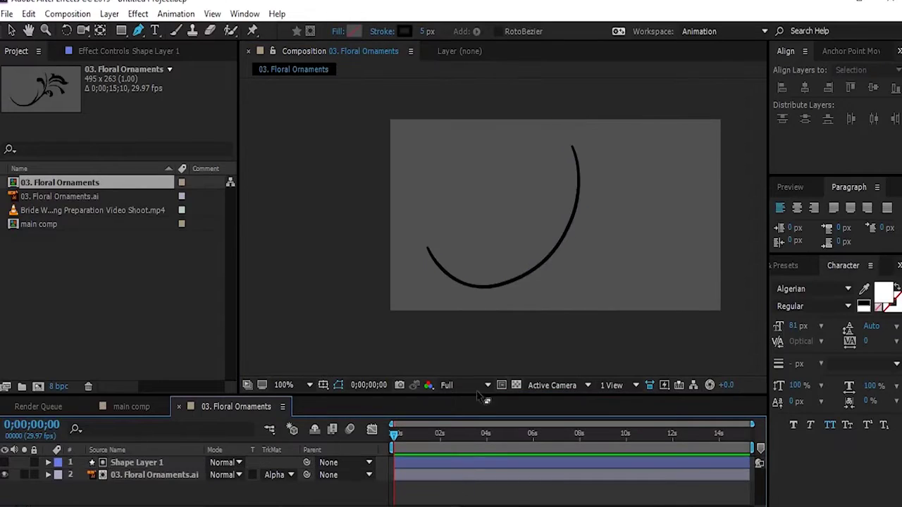
Thicken Shape Layer 1's stroke to 8 px and reshape the curve near the bottom
{"action": "left_click", "coordinate": [141, 462]}
{"action": "key", "text": "period"}
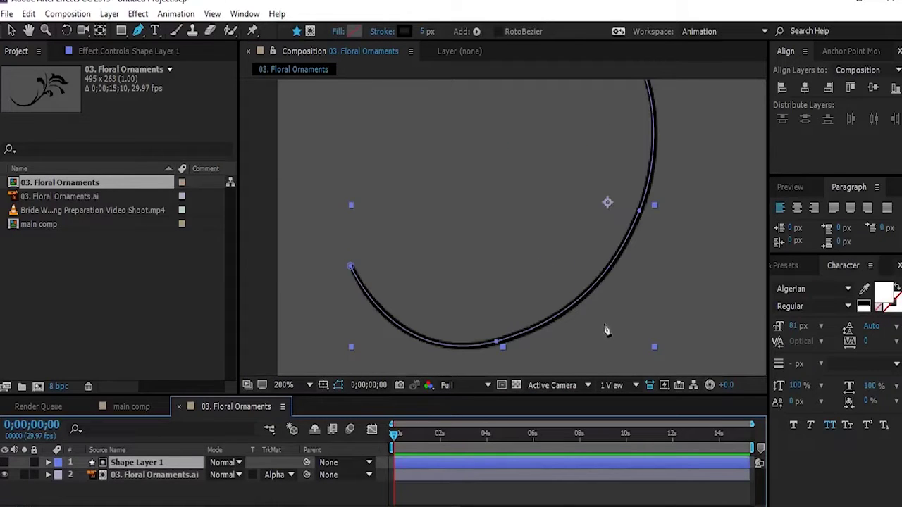
{"action": "mouse_move", "coordinate": [426, 33]}
{"action": "left_mouse_down"}
{"action": "mouse_move", "coordinate": [434, 31]}
{"action": "mouse_move", "coordinate": [425, 31]}
{"action": "left_mouse_up"}
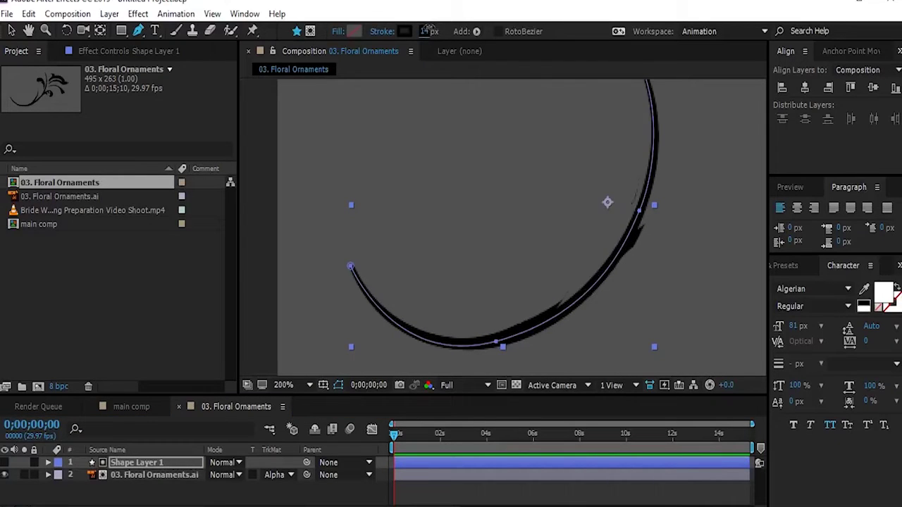
{"action": "left_click", "coordinate": [502, 346]}
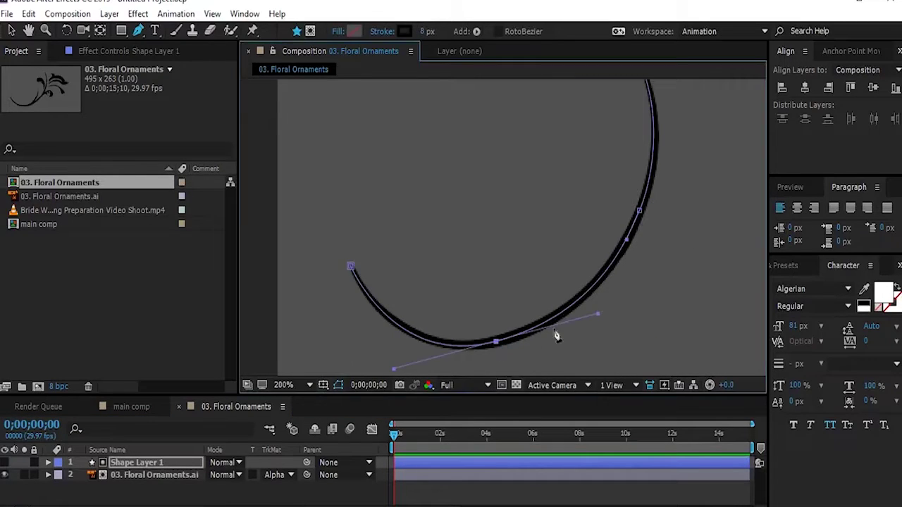
{"action": "left_click_drag", "start_coordinate": [599, 315], "coordinate": [598, 318]}
{"action": "left_click", "coordinate": [469, 354]}
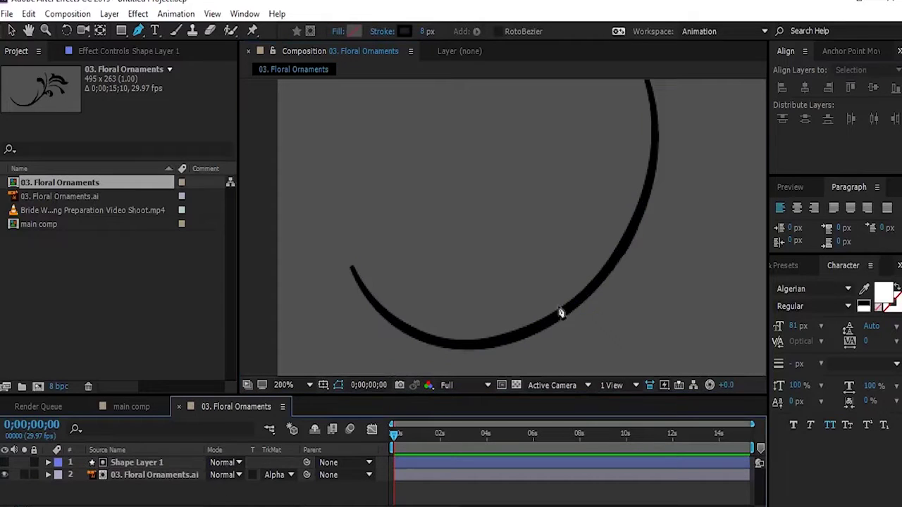
Expand Shape Layer 1's properties in a taller timeline and open its Add menu
{"action": "left_click", "coordinate": [121, 463]}
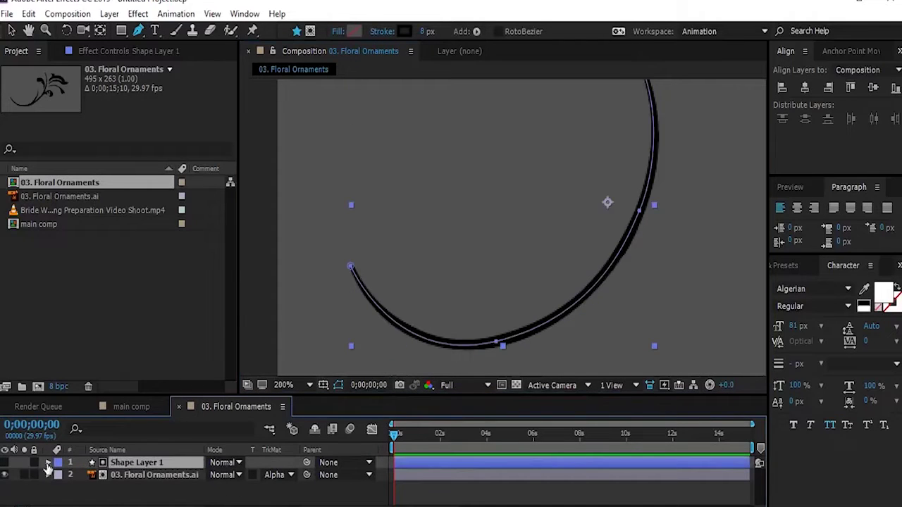
{"action": "left_click", "coordinate": [48, 462]}
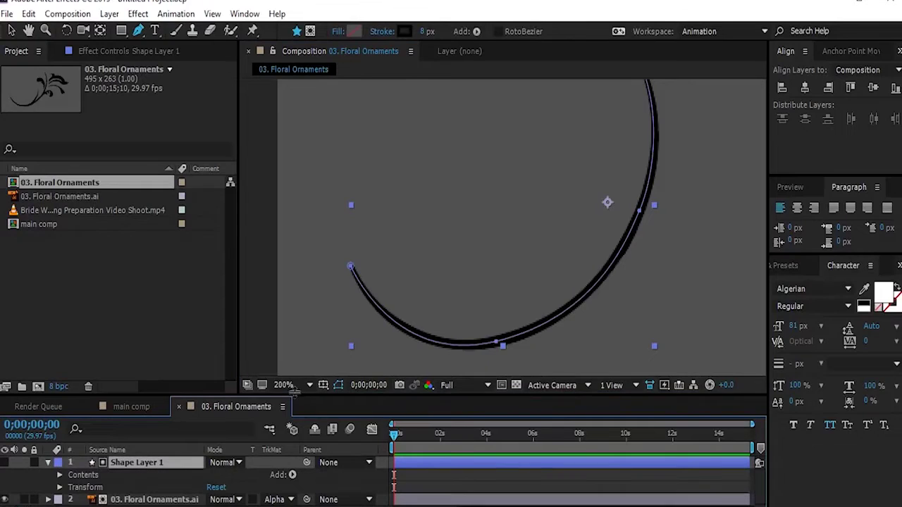
{"action": "left_click_drag", "start_coordinate": [298, 393], "coordinate": [300, 350]}
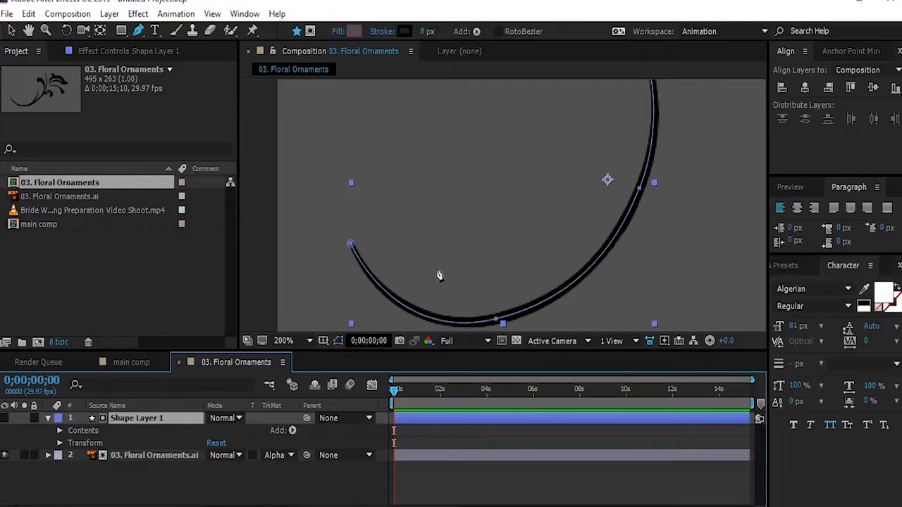
{"action": "key", "text": "comma"}
{"action": "left_click", "coordinate": [293, 430]}
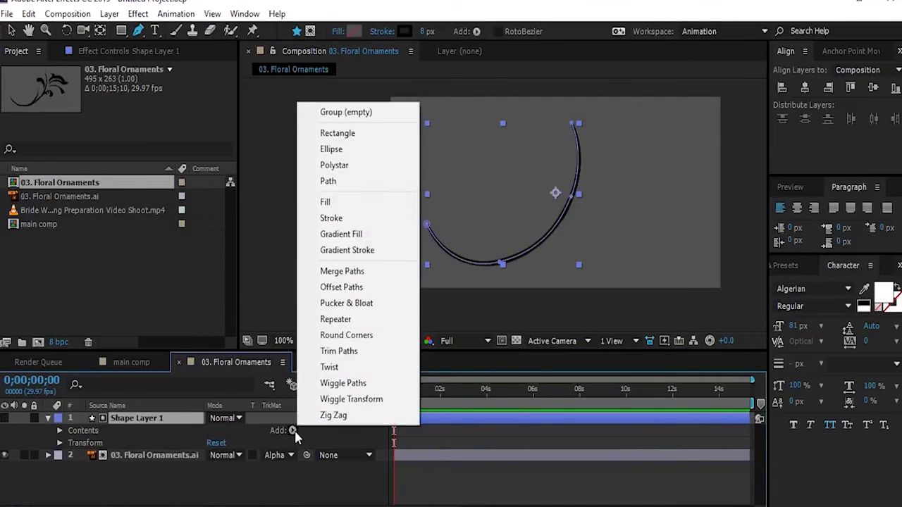
Add Trim Paths to Shape Layer 1, keyframing End from 0% at start to 100% at 1 second
{"action": "left_click", "coordinate": [361, 355]}
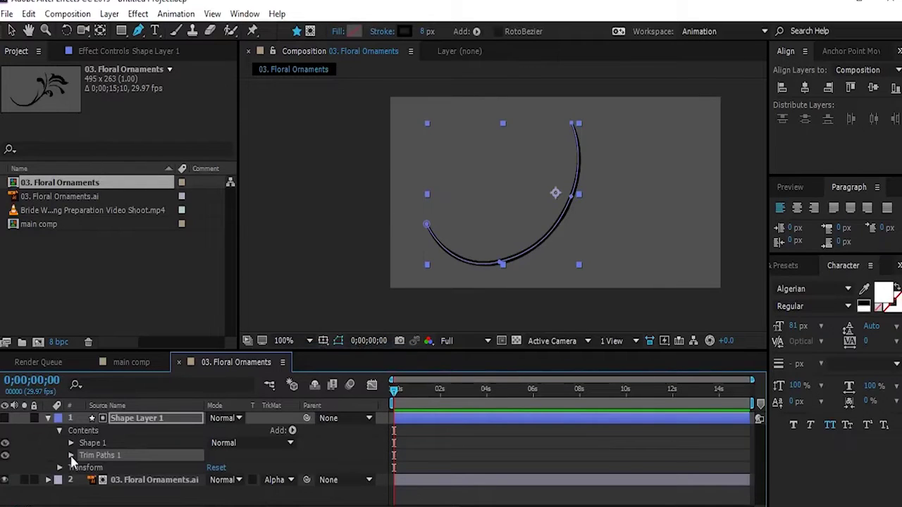
{"action": "left_click", "coordinate": [71, 456]}
{"action": "left_click", "coordinate": [92, 475]}
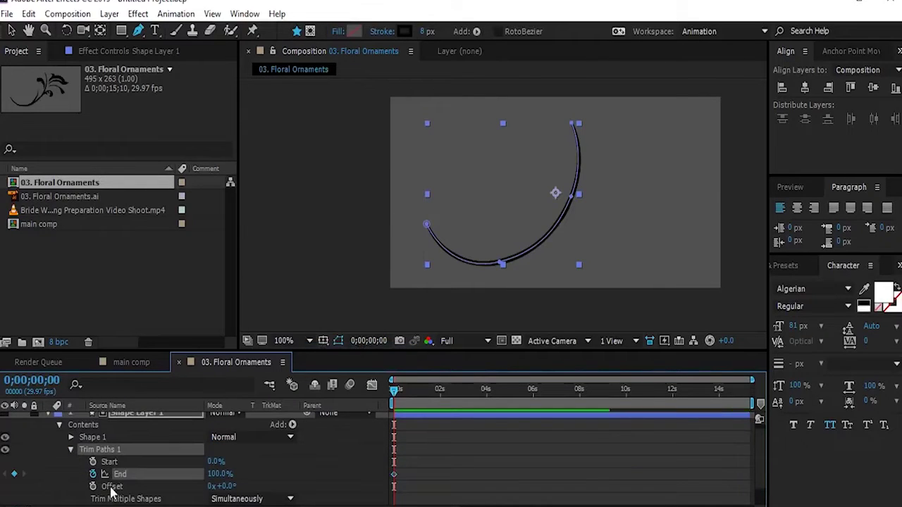
{"action": "left_click_drag", "start_coordinate": [218, 476], "coordinate": [60, 477]}
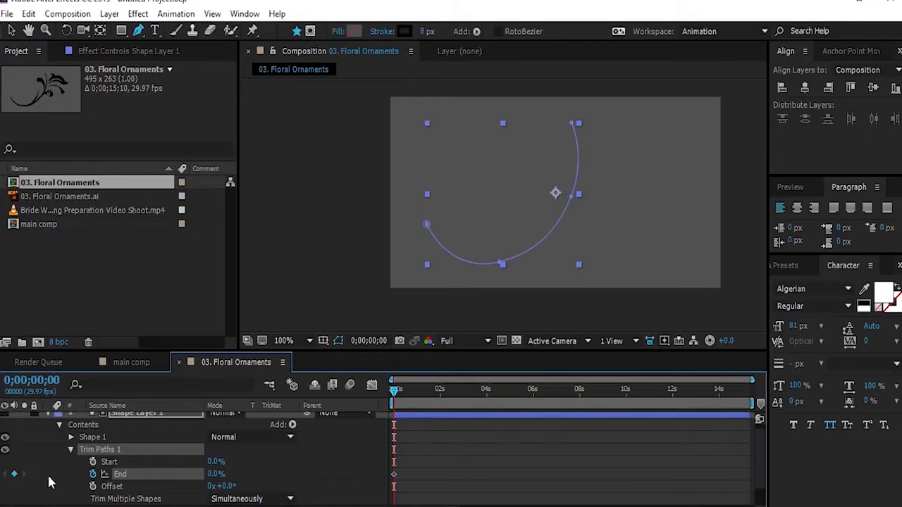
{"action": "key", "text": "equal"}
{"action": "left_click", "coordinate": [439, 393]}
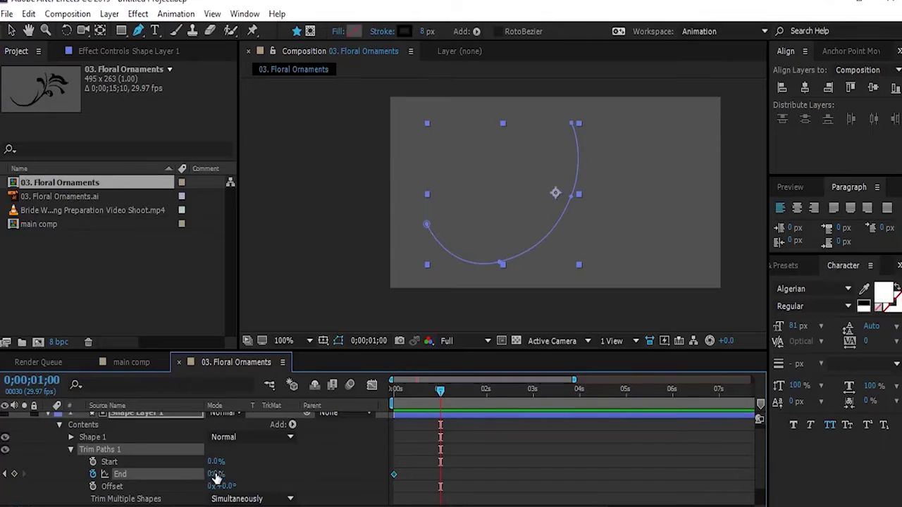
{"action": "left_click_drag", "start_coordinate": [217, 478], "coordinate": [345, 468]}
Preview the stroke drawing on from the start and park the playhead near 1;16
{"action": "key", "text": "Home"}
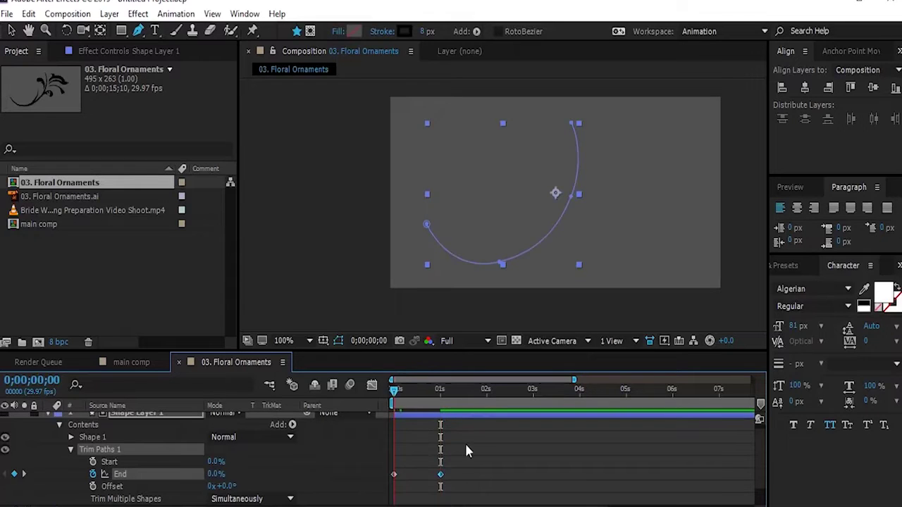
{"action": "left_click", "coordinate": [472, 452]}
{"action": "key", "text": "space"}
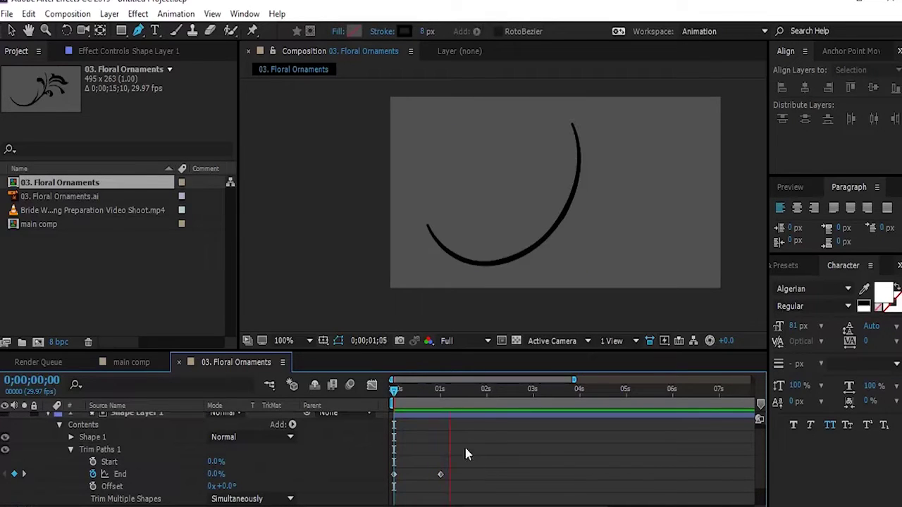
{"action": "left_click", "coordinate": [451, 394]}
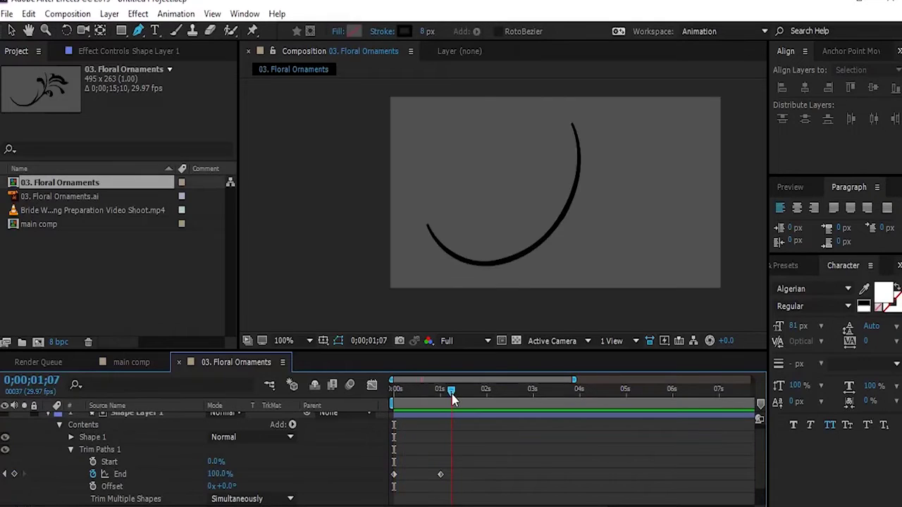
{"action": "key", "text": "Home"}
{"action": "left_click", "coordinate": [464, 392]}
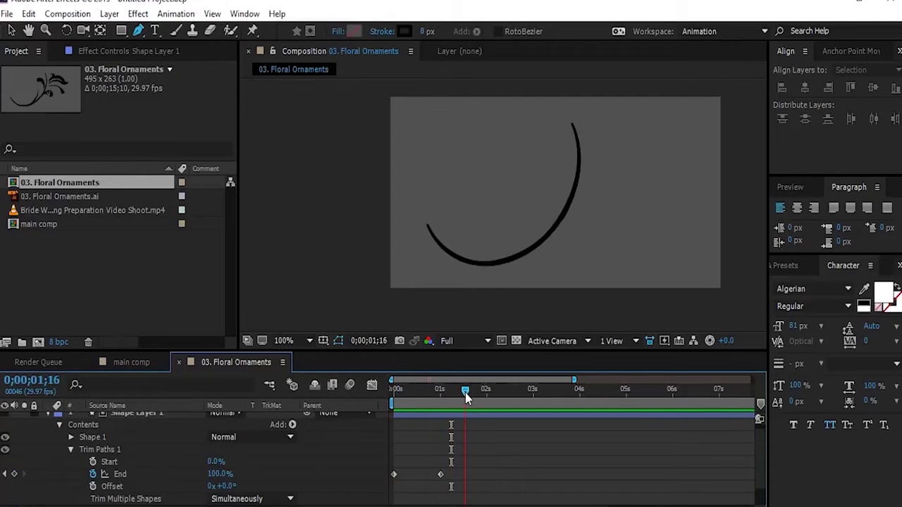
Collapse Shape Layer 1 and select 03. Floral Ornaments.ai in the Project panel
{"action": "left_click", "coordinate": [411, 416]}
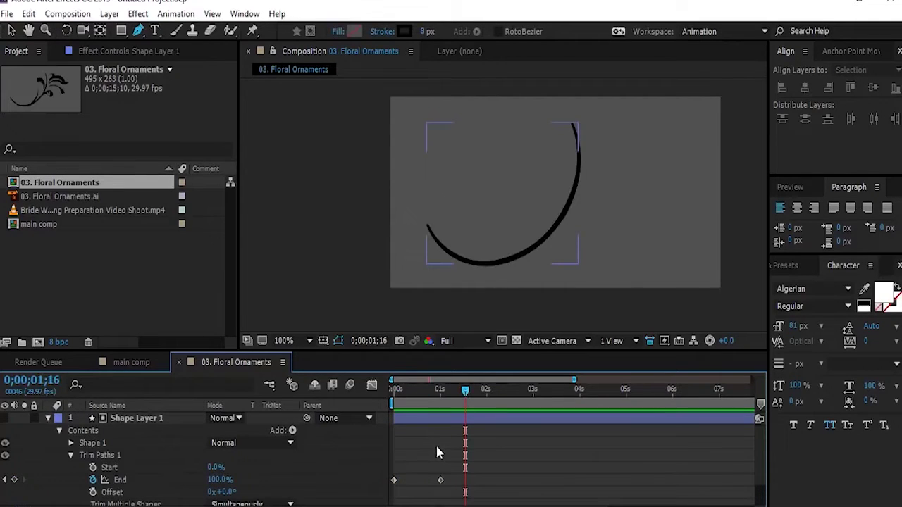
{"action": "left_click", "coordinate": [48, 418]}
{"action": "left_click", "coordinate": [141, 474]}
{"action": "left_click", "coordinate": [31, 198]}
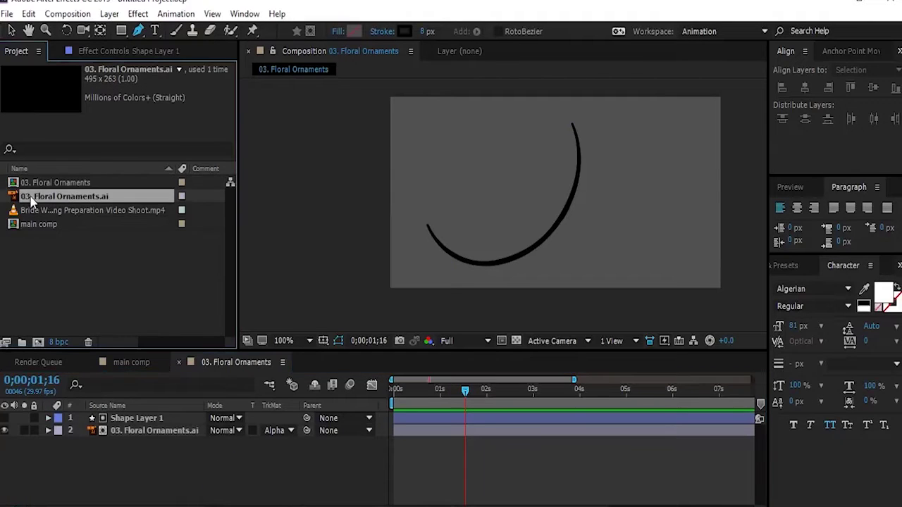
Add another Floral Ornaments copy on top, zoom to 200%, and start Shape Layer 2's path on the arc
{"action": "left_click_drag", "start_coordinate": [14, 201], "coordinate": [133, 420]}
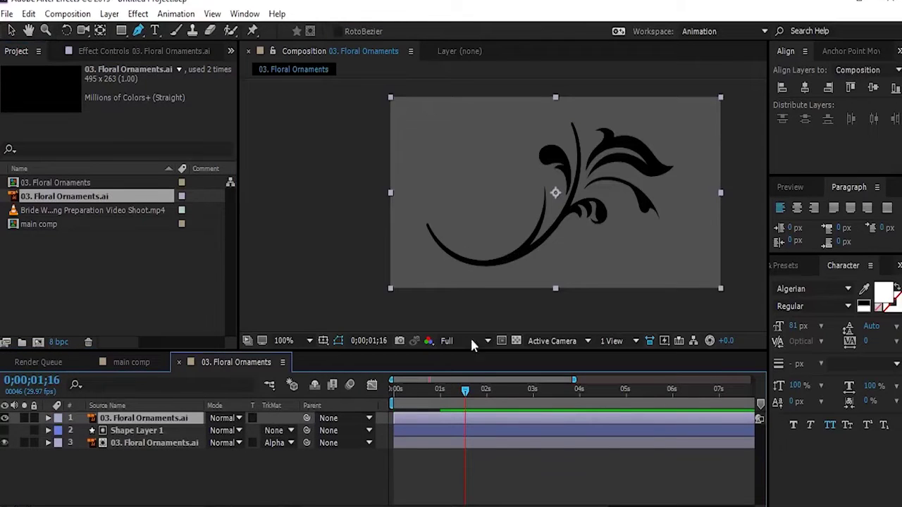
{"action": "left_click", "coordinate": [490, 484]}
{"action": "key", "text": "period"}
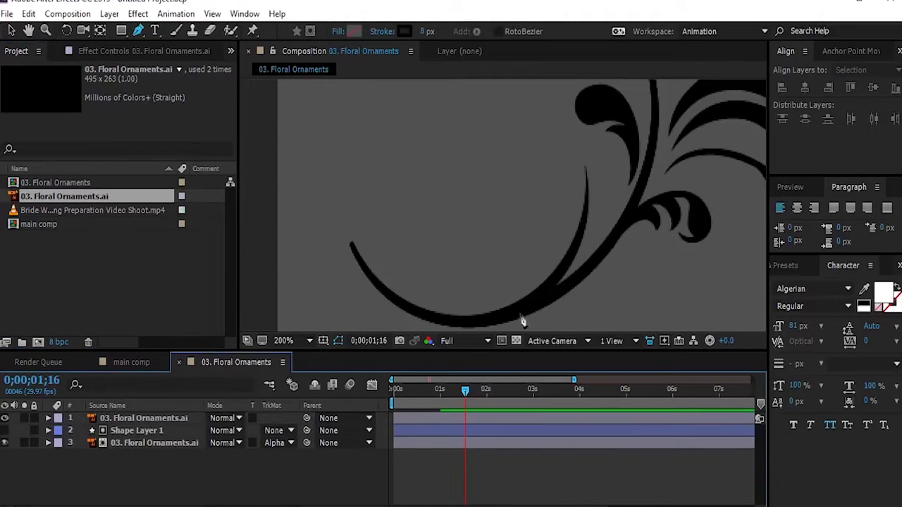
{"action": "mouse_move", "coordinate": [471, 270]}
{"action": "left_mouse_down"}
{"action": "mouse_move", "coordinate": [439, 298]}
{"action": "mouse_move", "coordinate": [522, 161]}
{"action": "mouse_move", "coordinate": [519, 135]}
{"action": "mouse_move", "coordinate": [523, 258]}
{"action": "left_mouse_up"}
{"action": "left_click", "coordinate": [442, 303]}
Set the ornament copy's track matte to Alpha Matte 'Shape Layer 2' and scrub to check it
{"action": "left_click", "coordinate": [275, 430]}
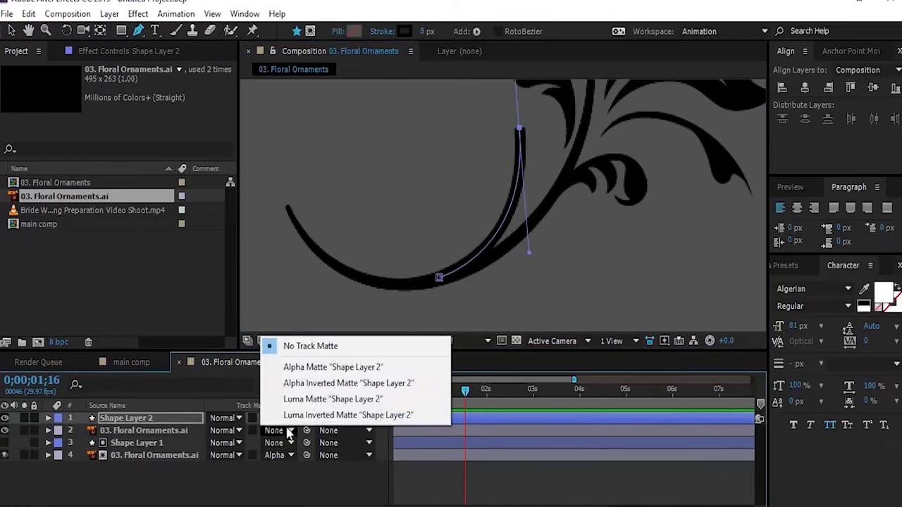
{"action": "left_click", "coordinate": [150, 431]}
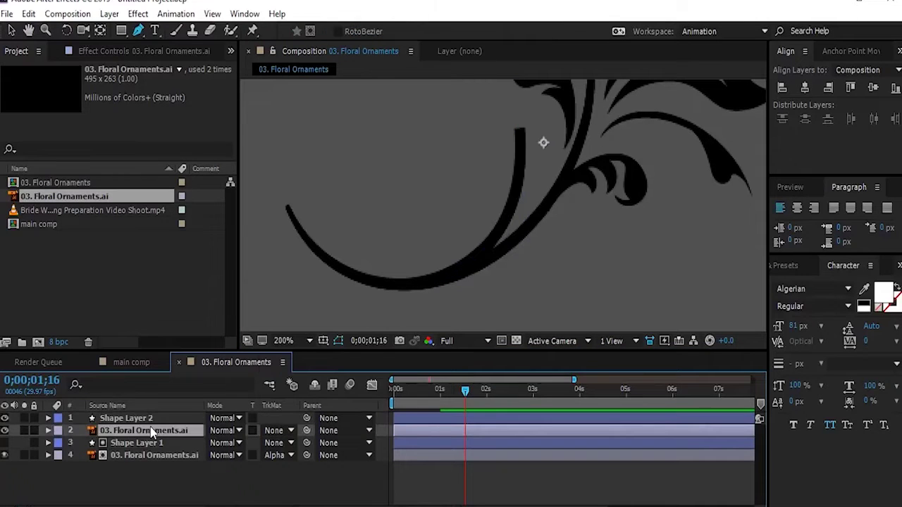
{"action": "left_click", "coordinate": [274, 430]}
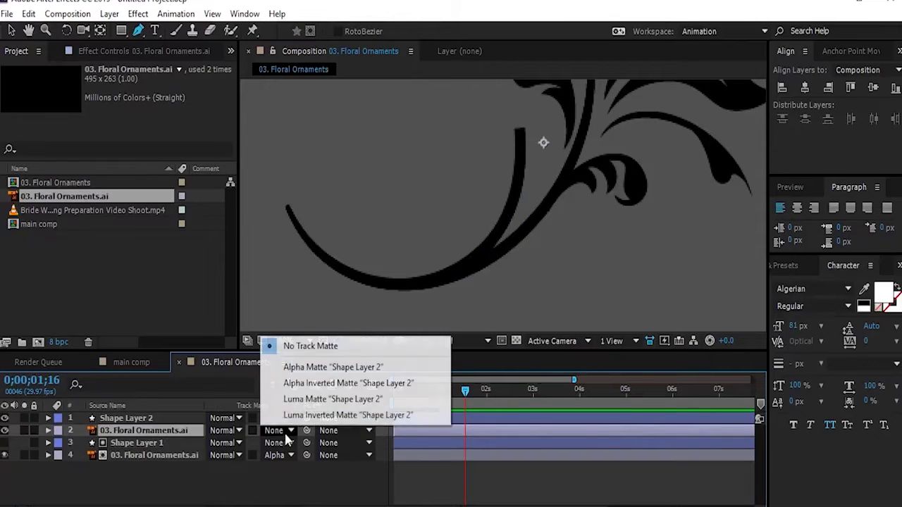
{"action": "left_click", "coordinate": [306, 366]}
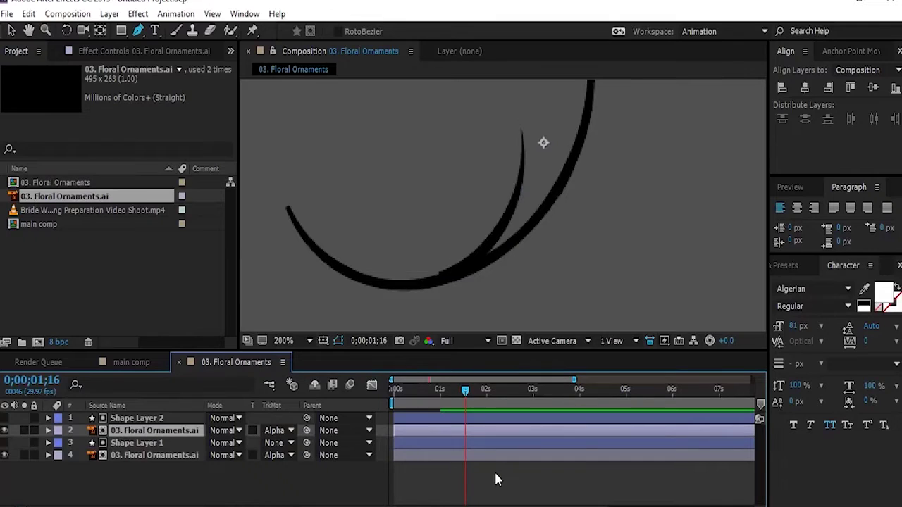
{"action": "left_click_drag", "start_coordinate": [435, 398], "coordinate": [438, 398]}
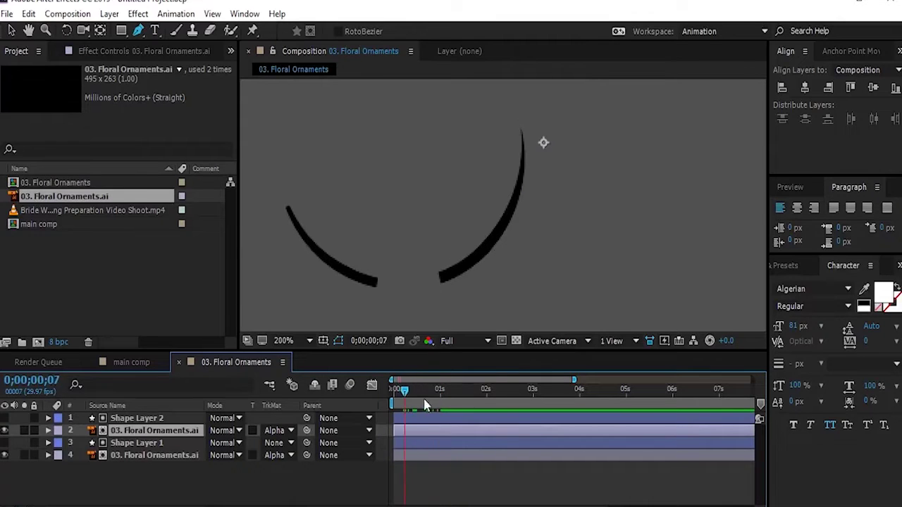
Nudge Shape Layer 2's lower path point and move the playhead to about 0;16
{"action": "left_click", "coordinate": [450, 419]}
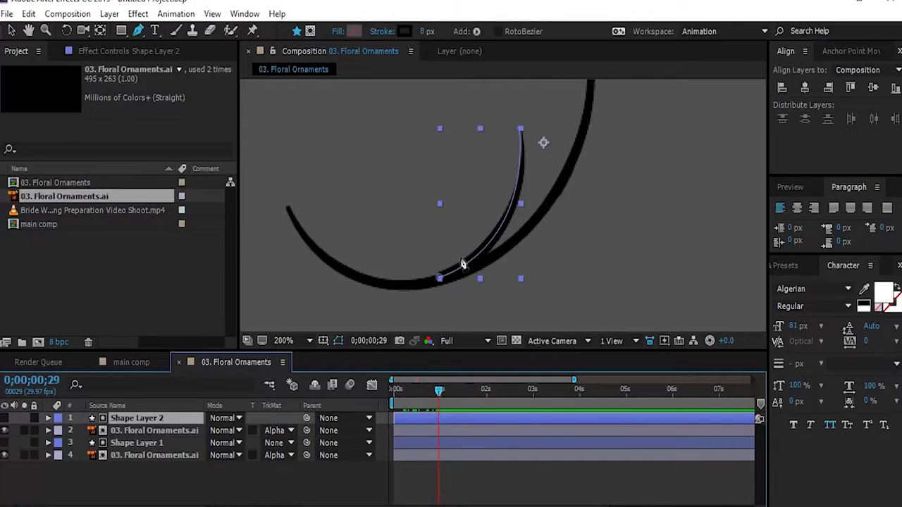
{"action": "left_click", "coordinate": [438, 280]}
{"action": "left_click_drag", "start_coordinate": [438, 279], "coordinate": [441, 280]}
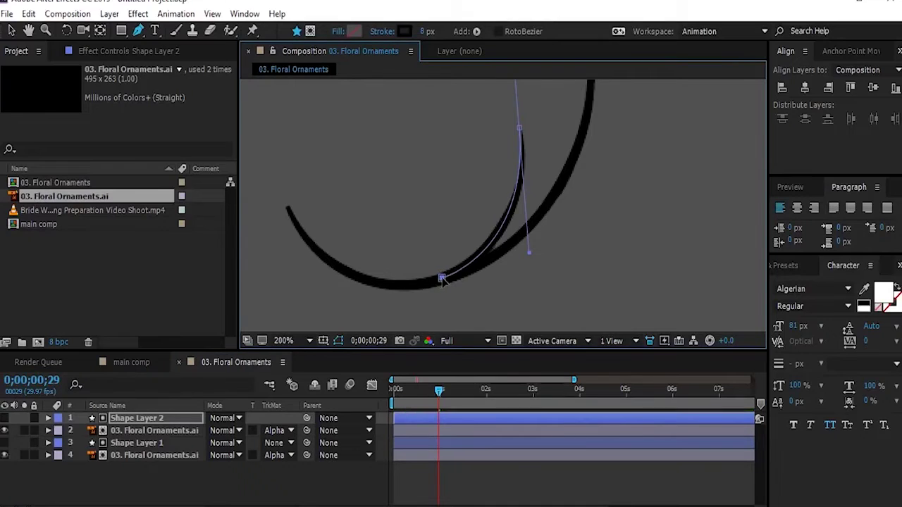
{"action": "left_click", "coordinate": [464, 474]}
{"action": "left_click_drag", "start_coordinate": [438, 391], "coordinate": [422, 392]}
Add Trim Paths to Shape Layer 2 and set an End keyframe at 0%
{"action": "left_click", "coordinate": [433, 419]}
{"action": "left_click", "coordinate": [433, 417]}
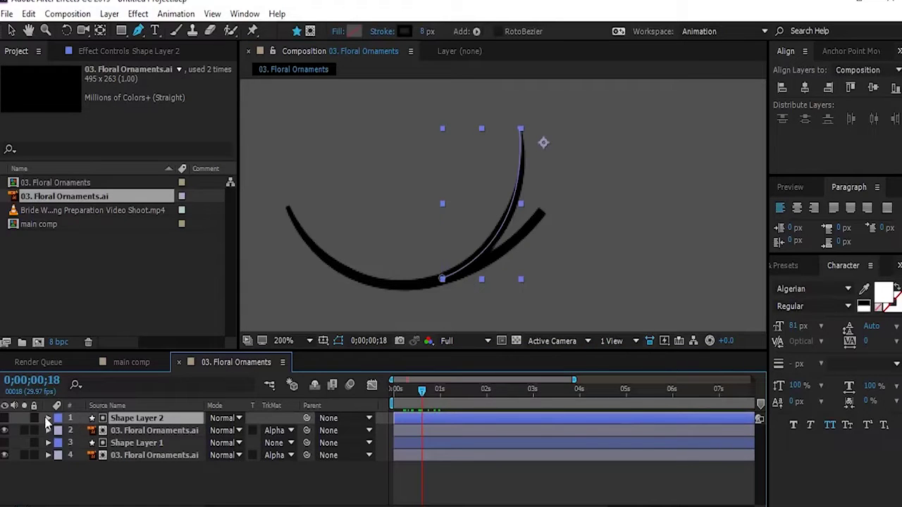
{"action": "left_click", "coordinate": [272, 430]}
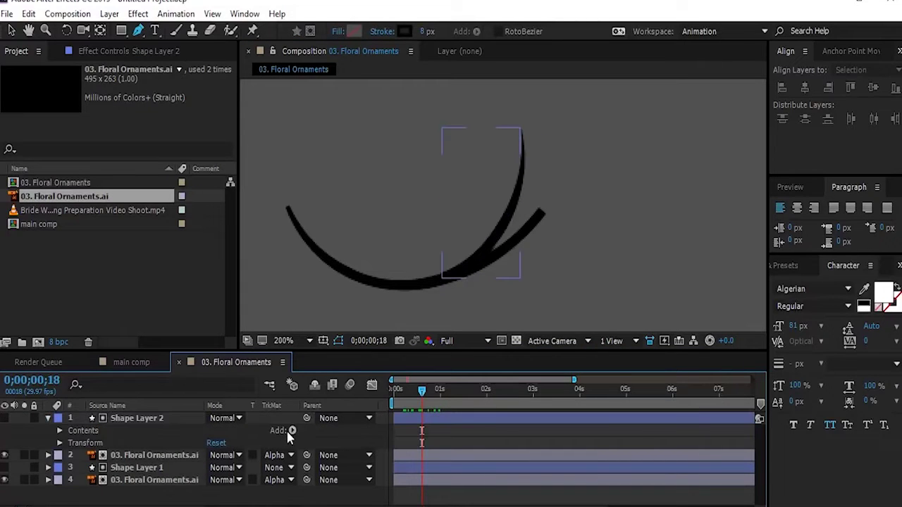
{"action": "left_click", "coordinate": [292, 431]}
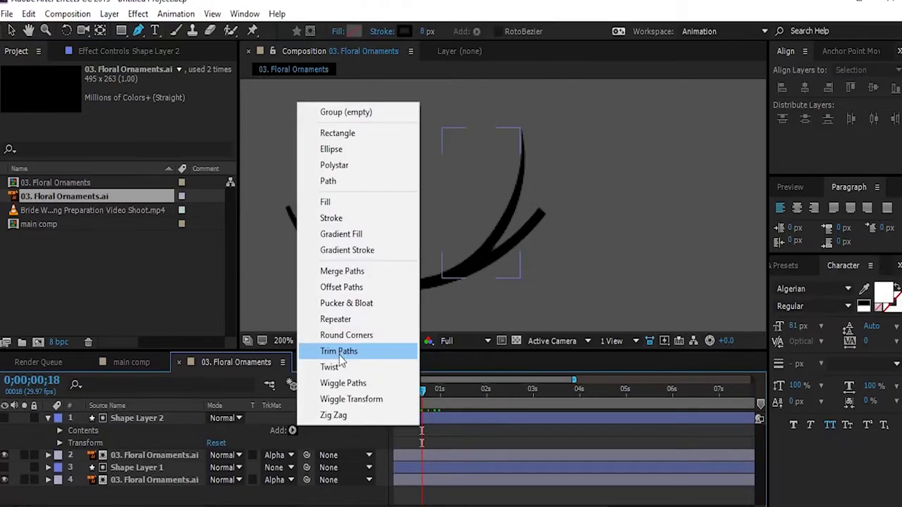
{"action": "left_click", "coordinate": [339, 351]}
{"action": "left_click", "coordinate": [71, 456]}
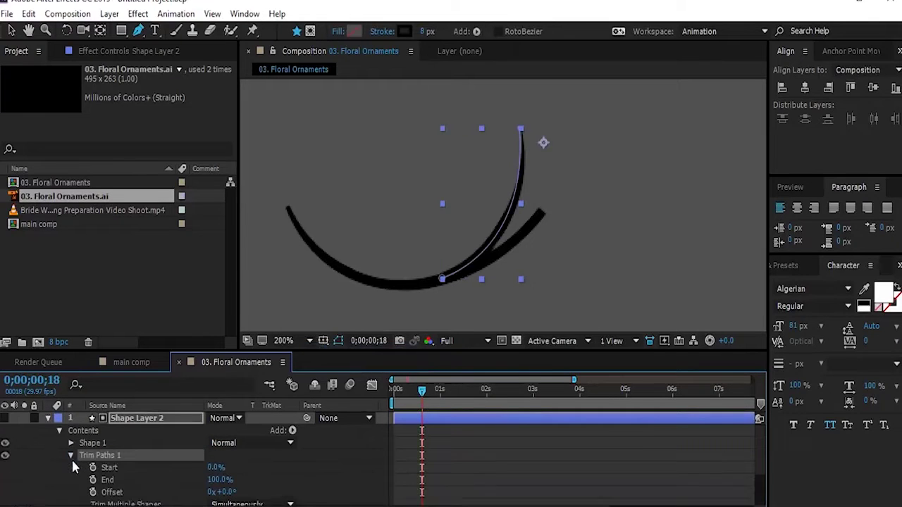
{"action": "left_click", "coordinate": [93, 474]}
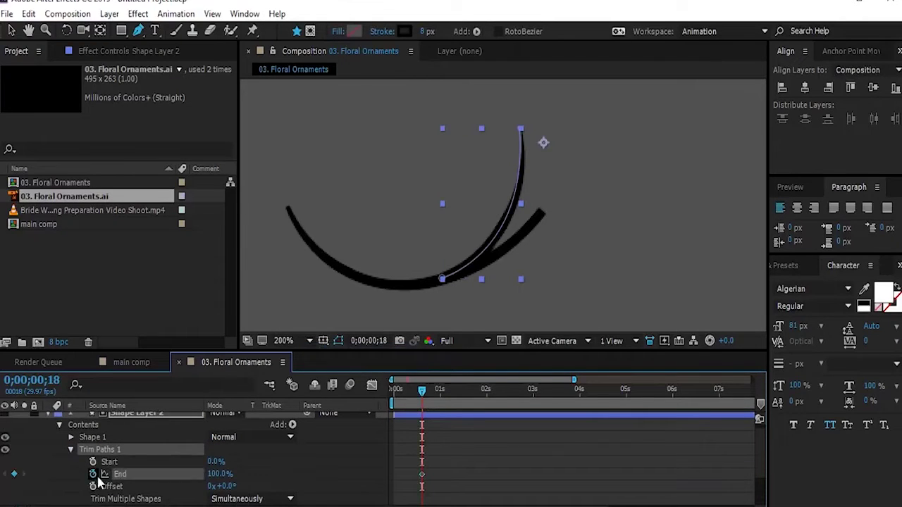
{"action": "left_click_drag", "start_coordinate": [217, 479], "coordinate": [72, 474]}
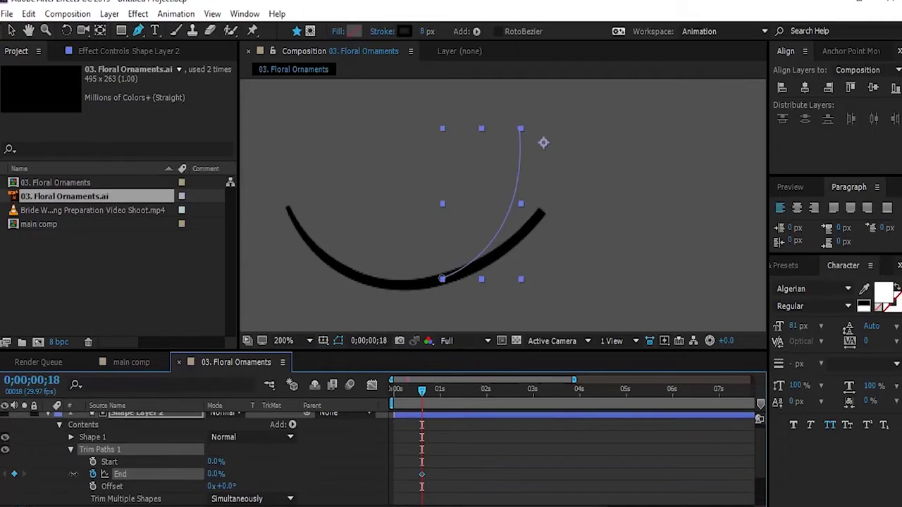
Keyframe End to 100% near 1;03, preview, and shift that keyframe slightly earlier
{"action": "left_click_drag", "start_coordinate": [421, 394], "coordinate": [448, 394]}
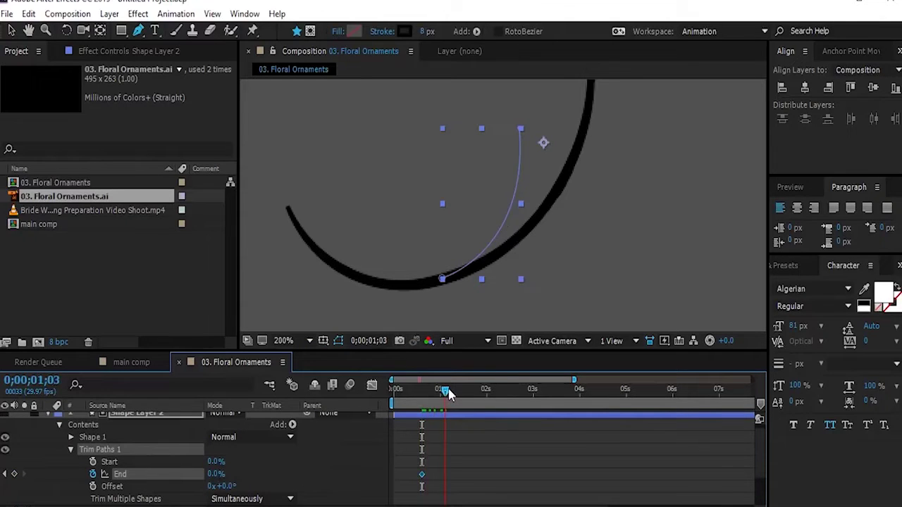
{"action": "left_click_drag", "start_coordinate": [215, 474], "coordinate": [289, 474]}
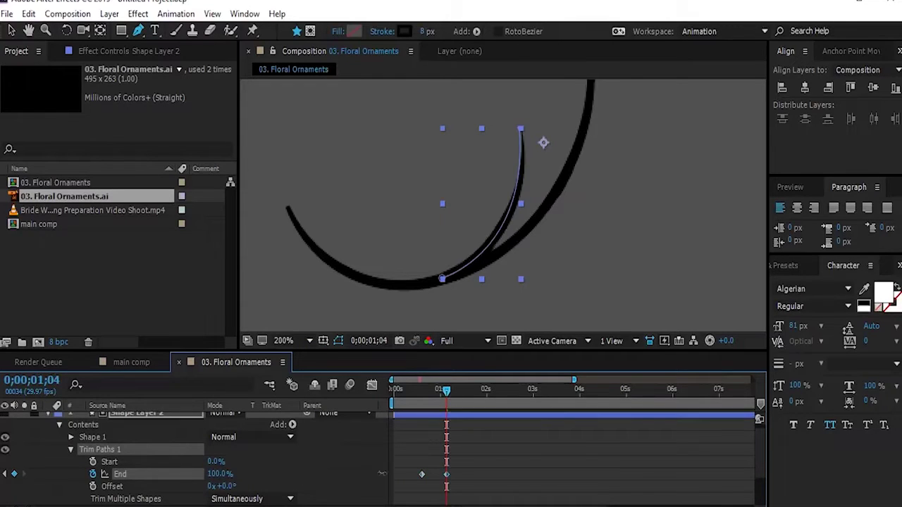
{"action": "left_click", "coordinate": [519, 455]}
{"action": "key", "text": "space"}
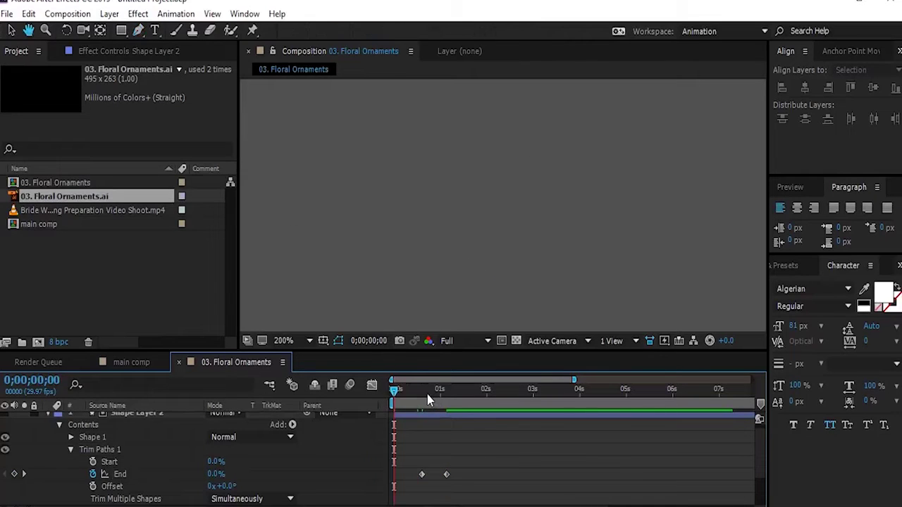
{"action": "left_click_drag", "start_coordinate": [414, 399], "coordinate": [424, 403]}
{"action": "left_click_drag", "start_coordinate": [446, 474], "coordinate": [439, 476]}
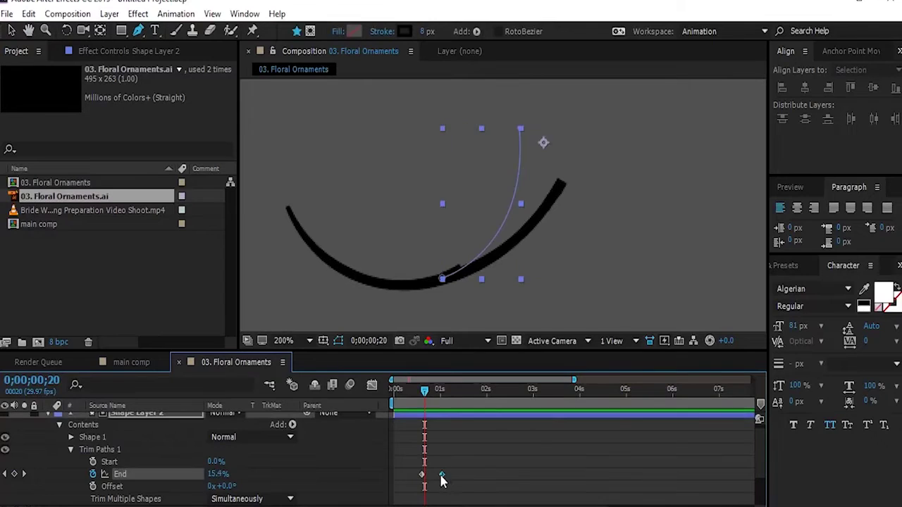
{"action": "key", "text": "space"}
{"action": "left_click", "coordinate": [412, 398]}
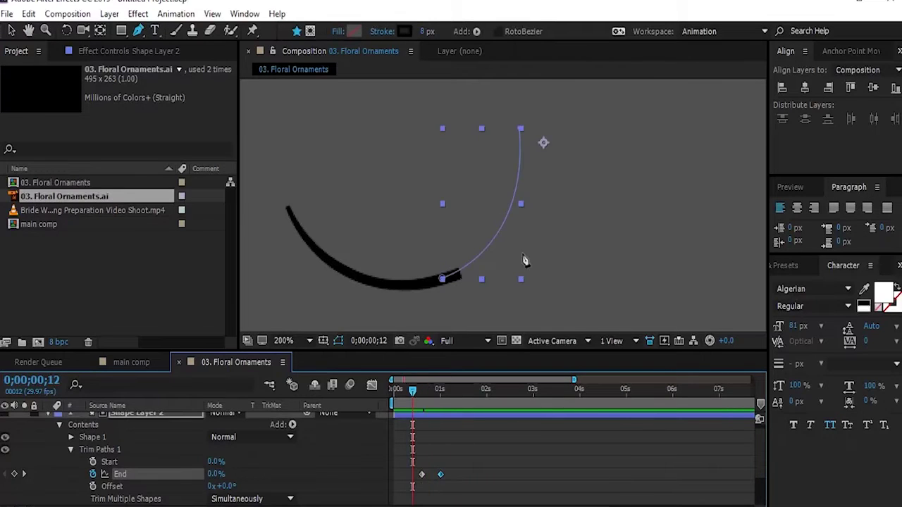
Zoom the comp view back to 100%
{"action": "key", "text": "comma"}
{"action": "left_click_drag", "start_coordinate": [412, 405], "coordinate": [461, 389]}
{"action": "scroll", "coordinate": [162, 458], "scroll_direction": "up", "scroll_amount": 2}
Collapse Shape Layer 2 and add a third 03. Floral Ornaments.ai copy as the selected top layer
{"action": "left_click", "coordinate": [48, 418]}
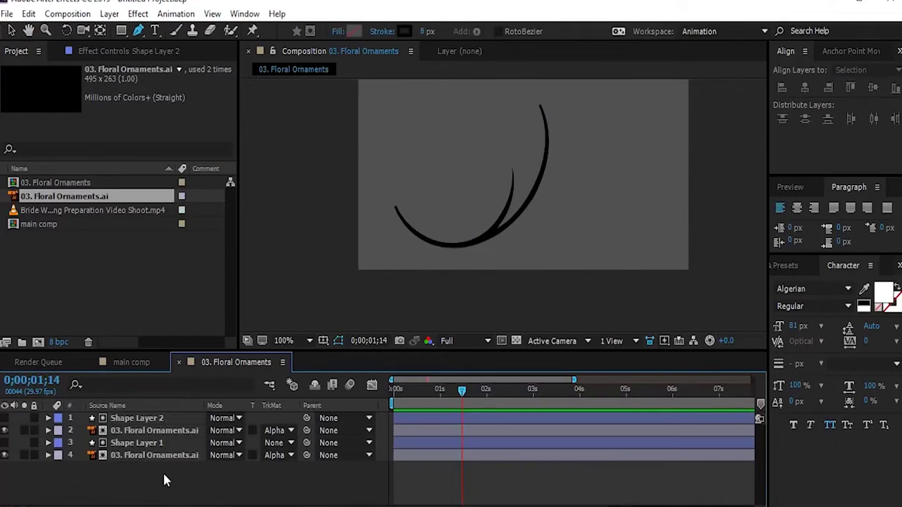
{"action": "left_click", "coordinate": [78, 212]}
{"action": "left_click_drag", "start_coordinate": [56, 198], "coordinate": [130, 417]}
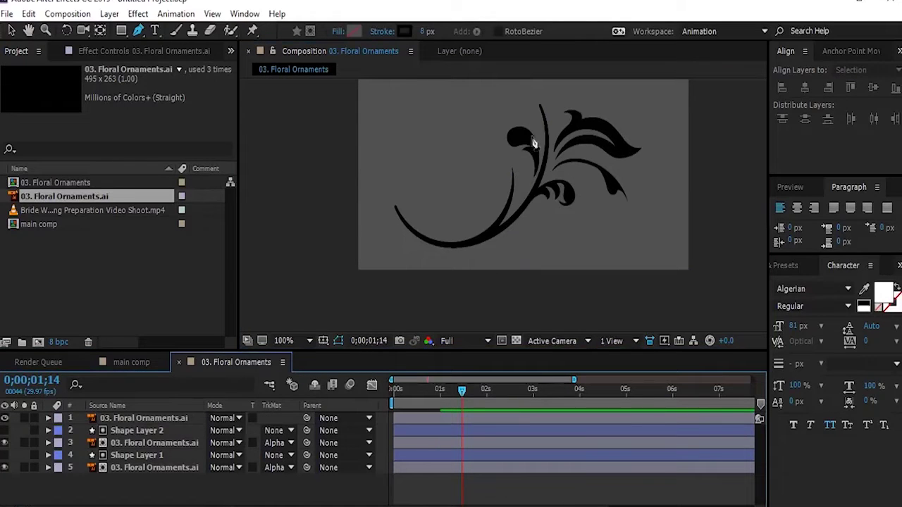
{"action": "scroll", "coordinate": [502, 212], "scroll_direction": "up", "scroll_amount": 4}
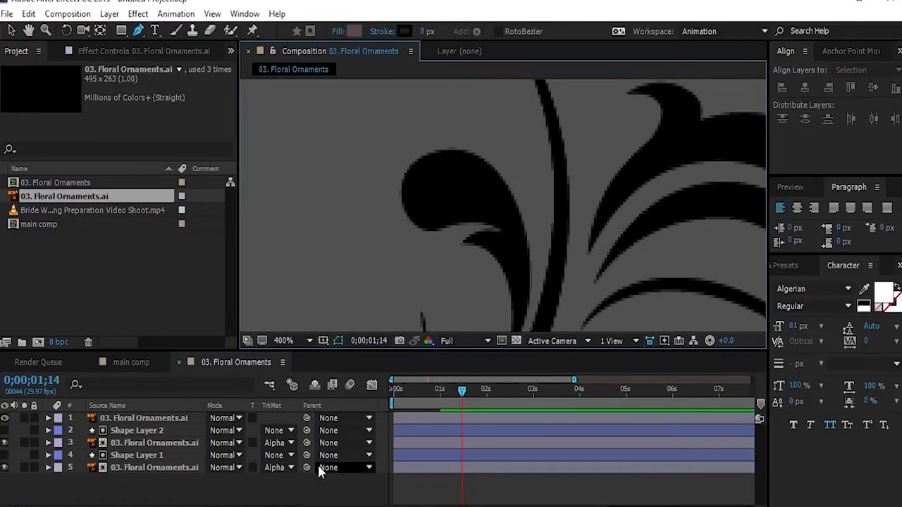
{"action": "left_click", "coordinate": [151, 419]}
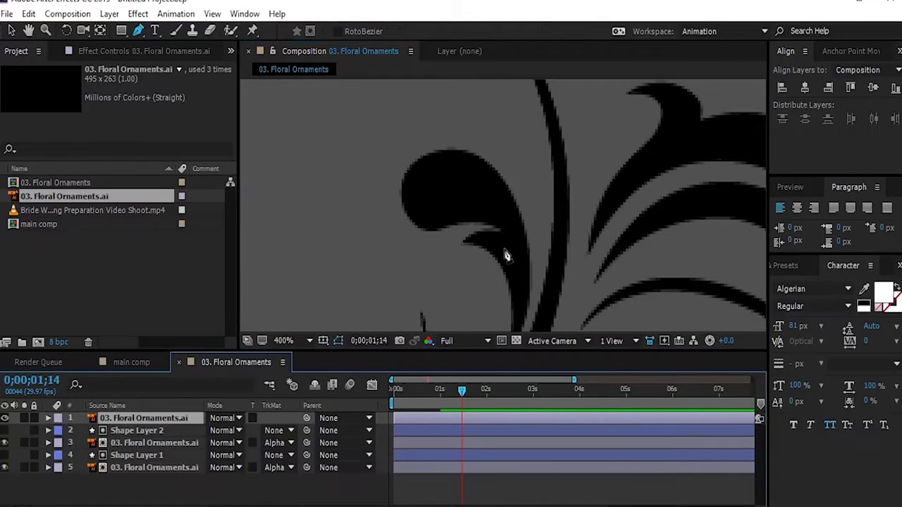
{"action": "scroll", "coordinate": [506, 256], "scroll_direction": "down", "scroll_amount": 2}
{"action": "left_click", "coordinate": [502, 292]}
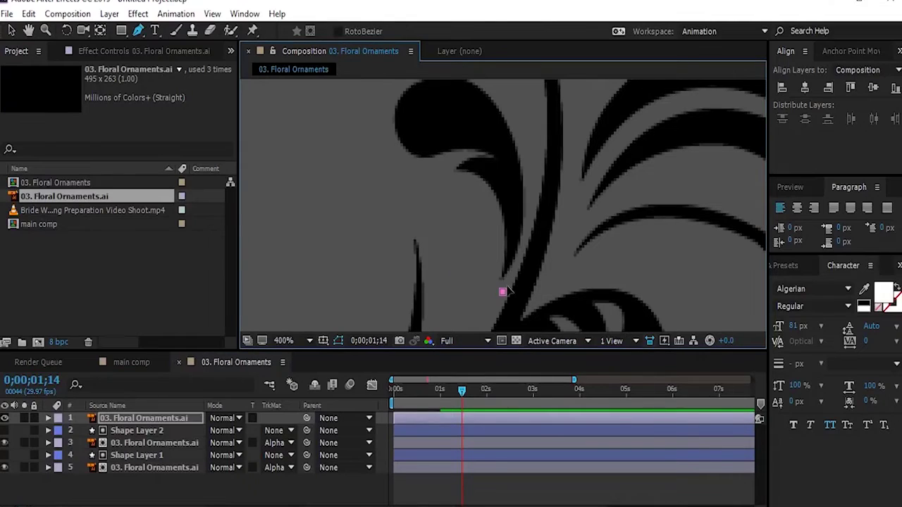
Draw a closed Pen mask around the top ornament layer's upper teardrop curl
{"action": "left_click_drag", "start_coordinate": [532, 209], "coordinate": [536, 149]}
{"action": "left_click_drag", "start_coordinate": [522, 114], "coordinate": [521, 150]}
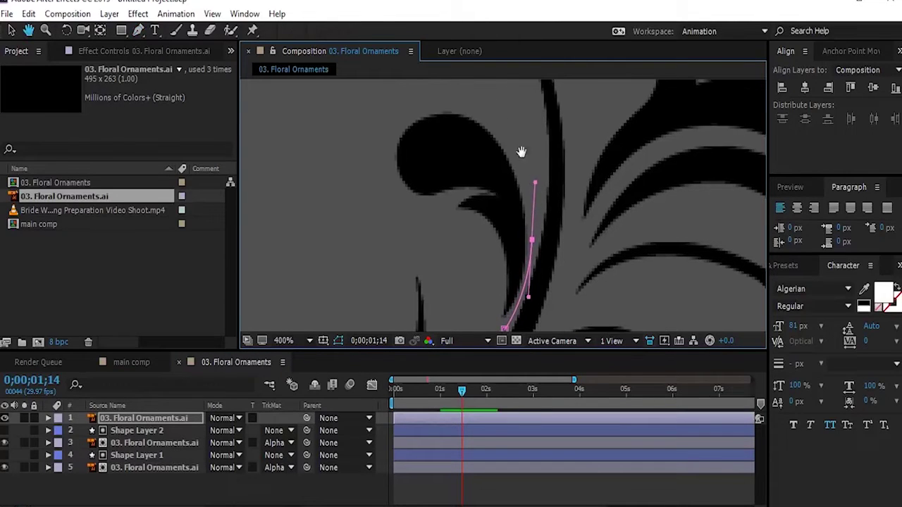
{"action": "left_click_drag", "start_coordinate": [488, 111], "coordinate": [453, 94]}
{"action": "left_click_drag", "start_coordinate": [403, 115], "coordinate": [386, 132]}
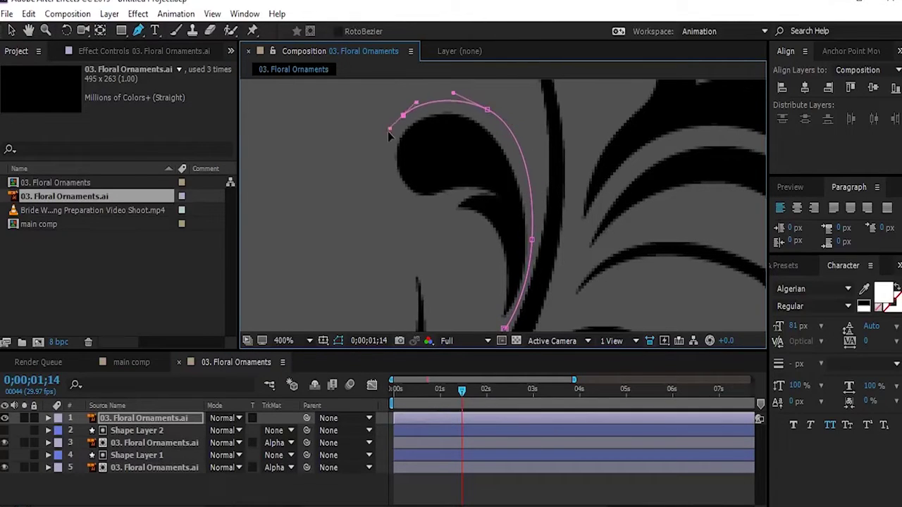
{"action": "left_click_drag", "start_coordinate": [392, 185], "coordinate": [471, 217]}
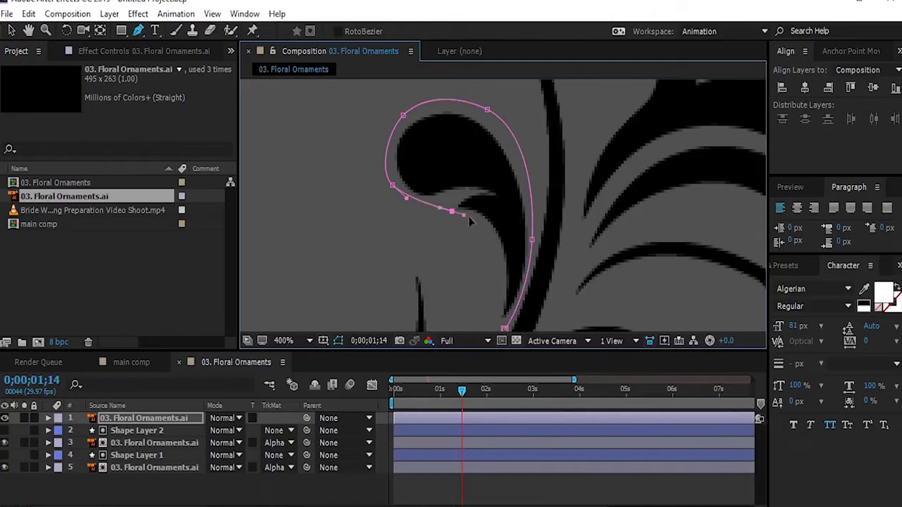
{"action": "mouse_move", "coordinate": [496, 288]}
{"action": "left_mouse_down"}
{"action": "mouse_move", "coordinate": [498, 298]}
{"action": "mouse_move", "coordinate": [504, 241]}
{"action": "left_mouse_up"}
{"action": "left_click", "coordinate": [513, 285]}
{"action": "left_click_drag", "start_coordinate": [513, 285], "coordinate": [523, 281]}
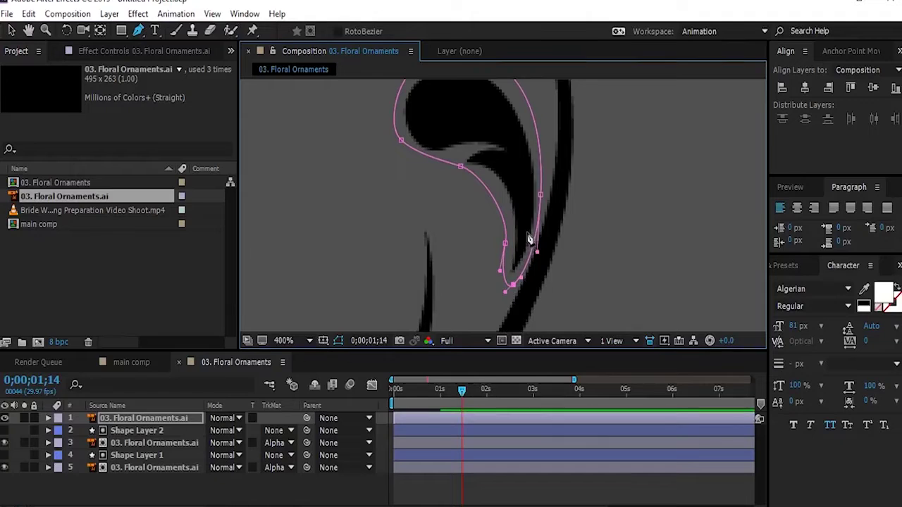
Zoom out to 200% and select the masked ornament layer as a whole
{"action": "key", "text": "comma"}
{"action": "left_click", "coordinate": [149, 419]}
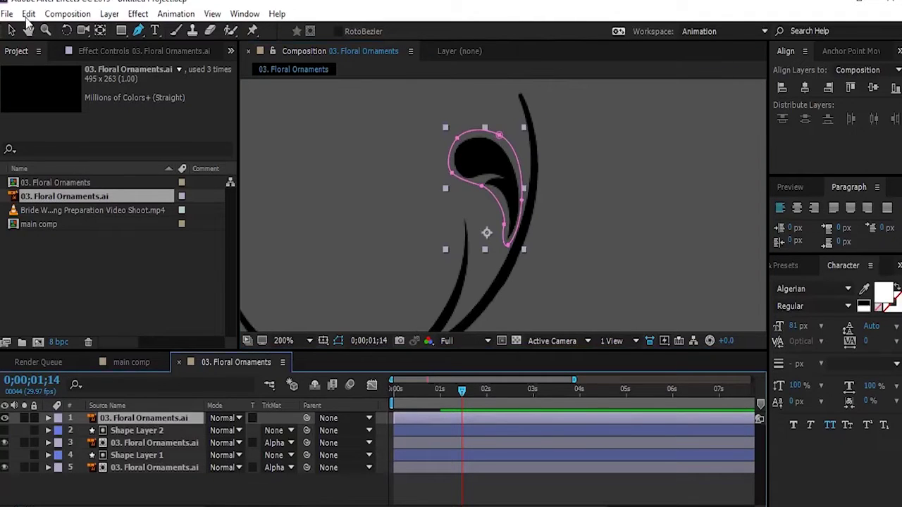
{"action": "left_click", "coordinate": [100, 31]}
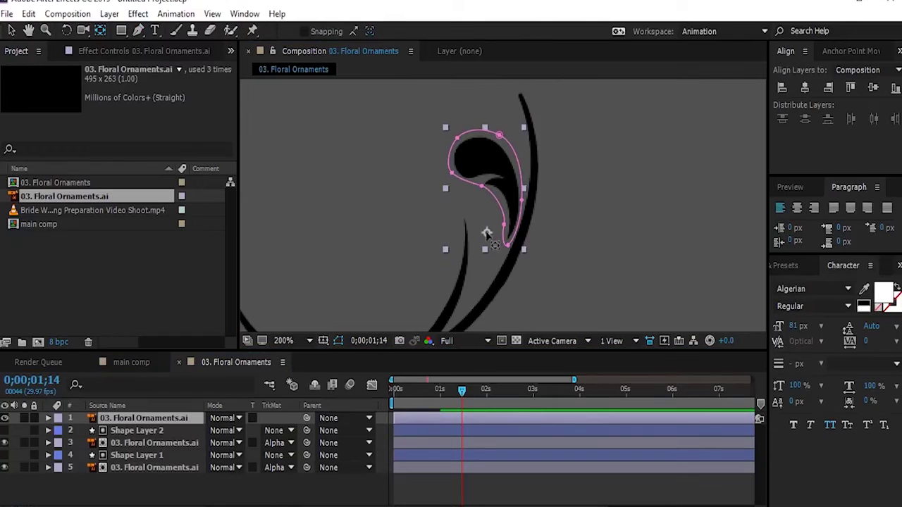
Move the masked curl's anchor point to its base and keyframe Scale from 0% to 100%
{"action": "left_click_drag", "start_coordinate": [486, 232], "coordinate": [509, 238]}
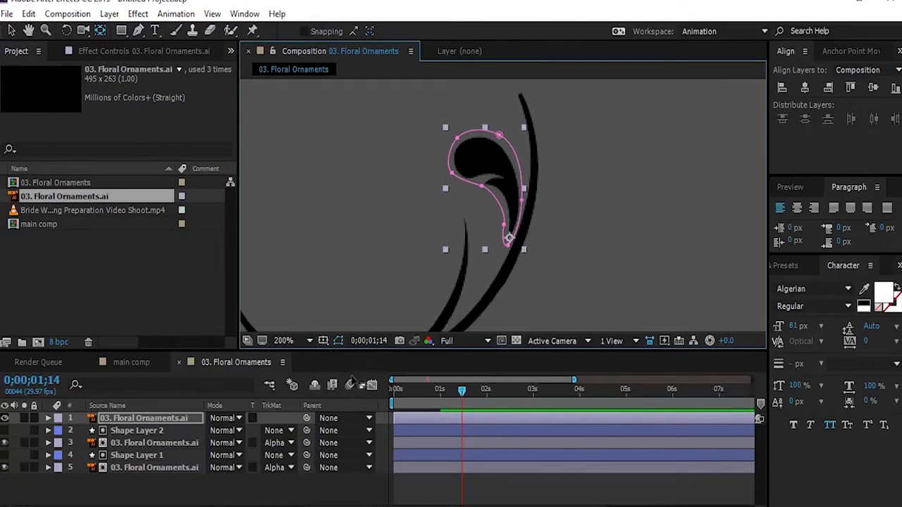
{"action": "left_click", "coordinate": [433, 491]}
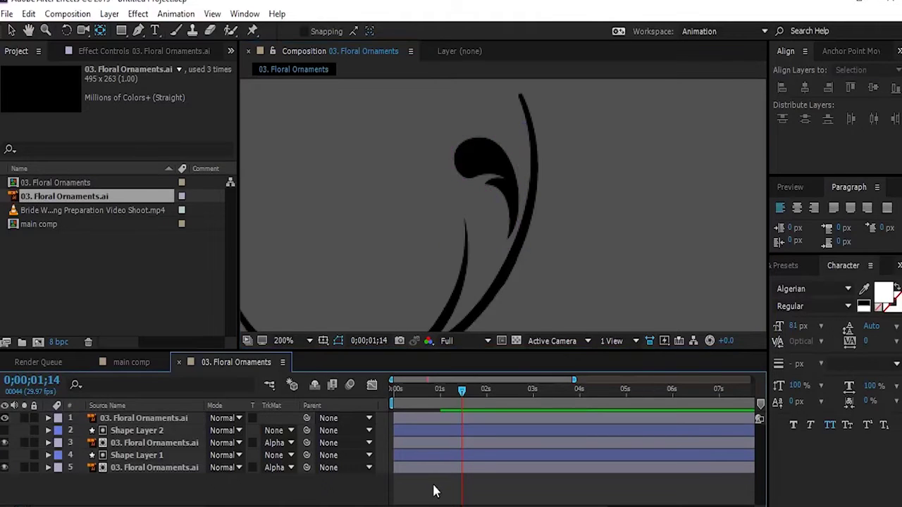
{"action": "left_click", "coordinate": [138, 420]}
{"action": "key", "text": "s"}
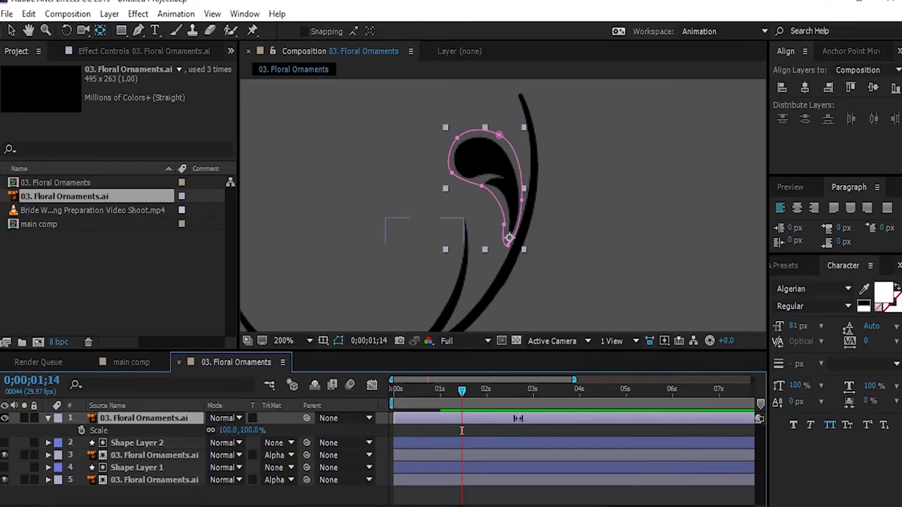
{"action": "left_click", "coordinate": [82, 430]}
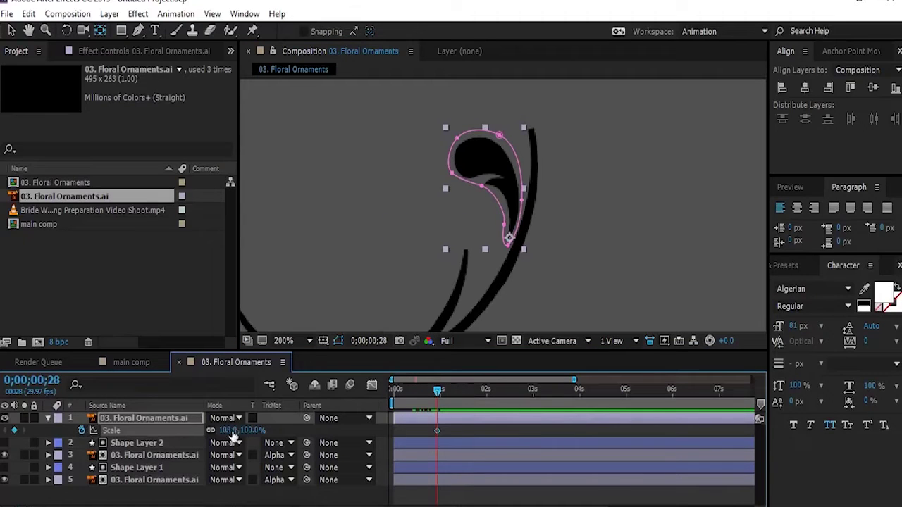
{"action": "type", "text": "0"}
{"action": "key", "text": "Return"}
{"action": "left_click_drag", "start_coordinate": [437, 390], "coordinate": [459, 393]}
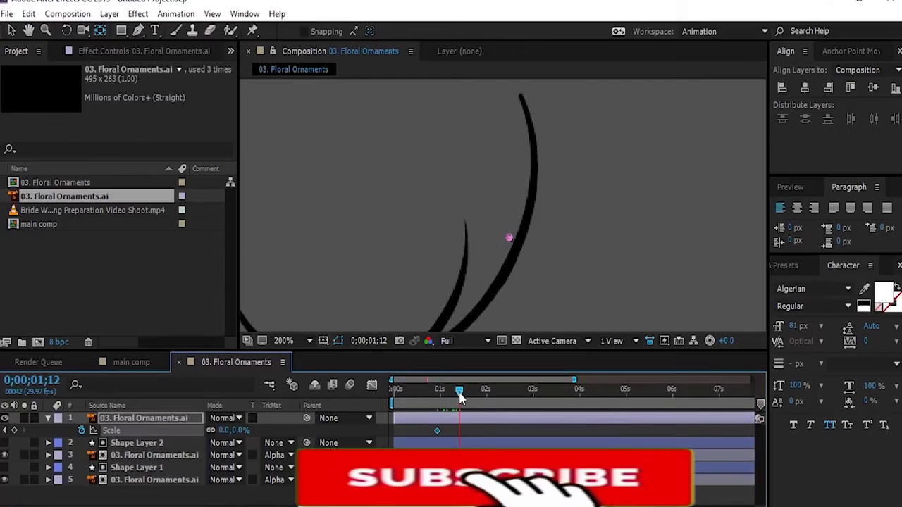
{"action": "left_click", "coordinate": [238, 430]}
{"action": "type", "text": "100"}
{"action": "key", "text": "Return"}
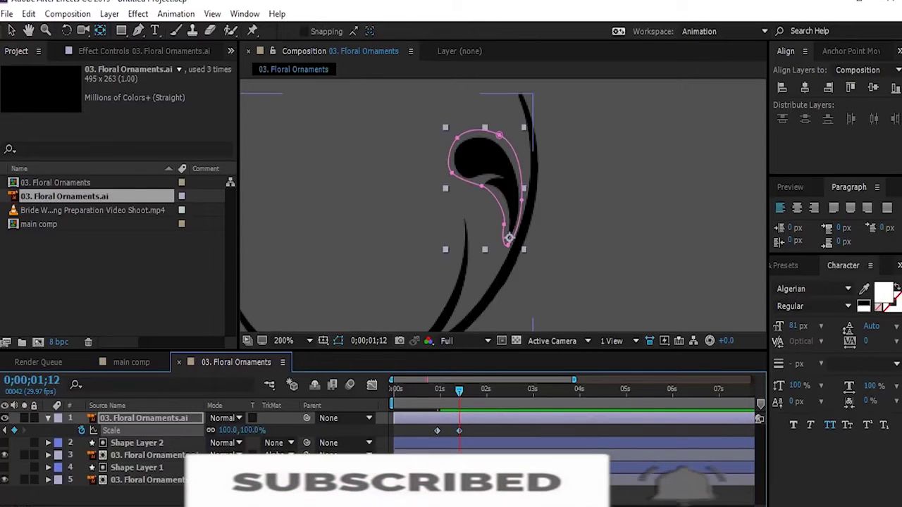
Preview the curl growing in from the start of its scale animation
{"action": "left_click", "coordinate": [417, 391]}
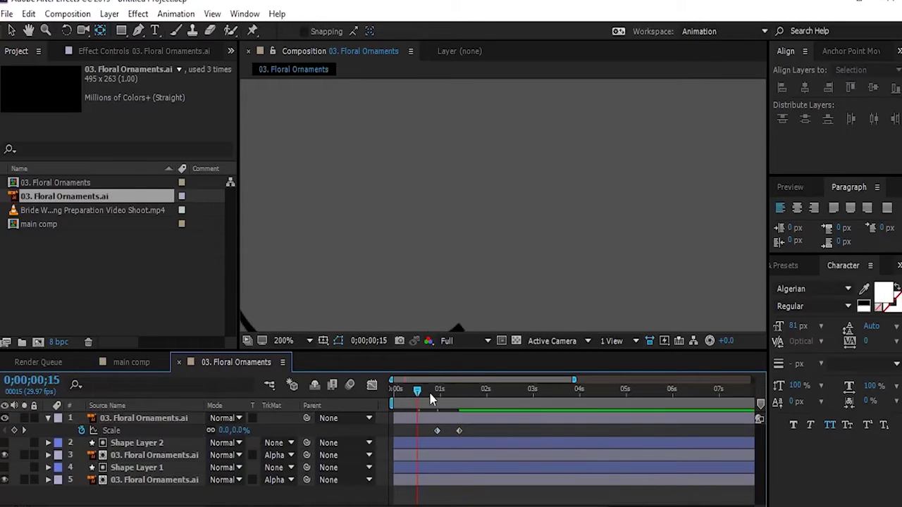
{"action": "left_click_drag", "start_coordinate": [440, 391], "coordinate": [461, 386]}
{"action": "left_click", "coordinate": [458, 430]}
{"action": "mouse_move", "coordinate": [455, 434]}
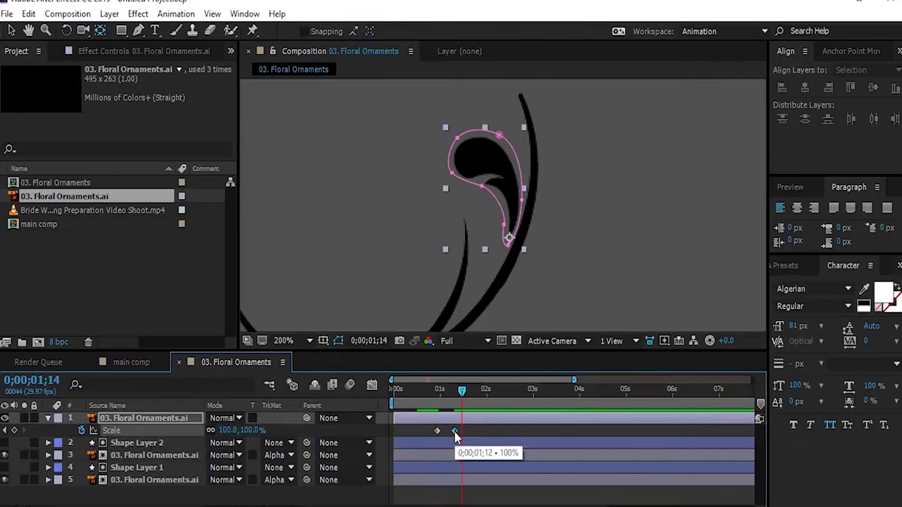
{"action": "mouse_move", "coordinate": [434, 392]}
{"action": "left_mouse_down"}
{"action": "mouse_move", "coordinate": [431, 399]}
{"action": "mouse_move", "coordinate": [458, 399]}
{"action": "left_mouse_up"}
{"action": "scroll", "coordinate": [551, 259], "scroll_direction": "down", "scroll_amount": 2}
{"action": "left_click", "coordinate": [519, 503]}
Check the end Scale keyframe near 0;00;01;07, then add another Floral Ornaments.ai copy on top
{"action": "scroll", "coordinate": [444, 445], "scroll_direction": "up", "scroll_amount": 3}
{"action": "scroll", "coordinate": [510, 438], "scroll_direction": "up", "scroll_amount": 2}
{"action": "left_click_drag", "start_coordinate": [473, 389], "coordinate": [537, 389]}
{"action": "left_click", "coordinate": [518, 431]}
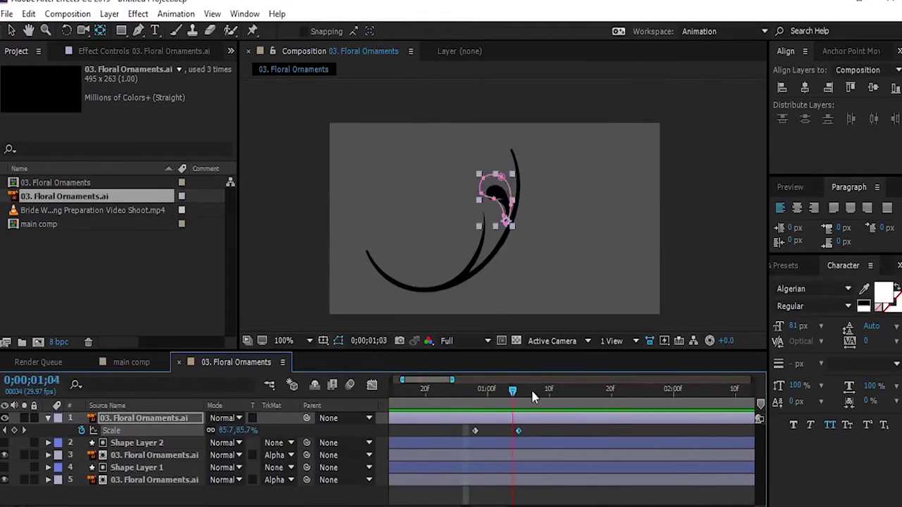
{"action": "left_click_drag", "start_coordinate": [507, 389], "coordinate": [531, 389]}
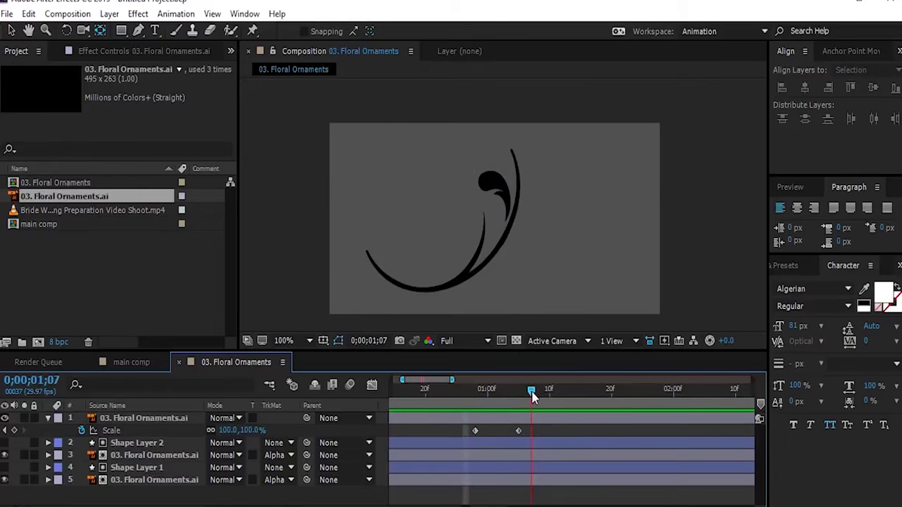
{"action": "left_click", "coordinate": [48, 418]}
{"action": "left_click_drag", "start_coordinate": [73, 203], "coordinate": [146, 416]}
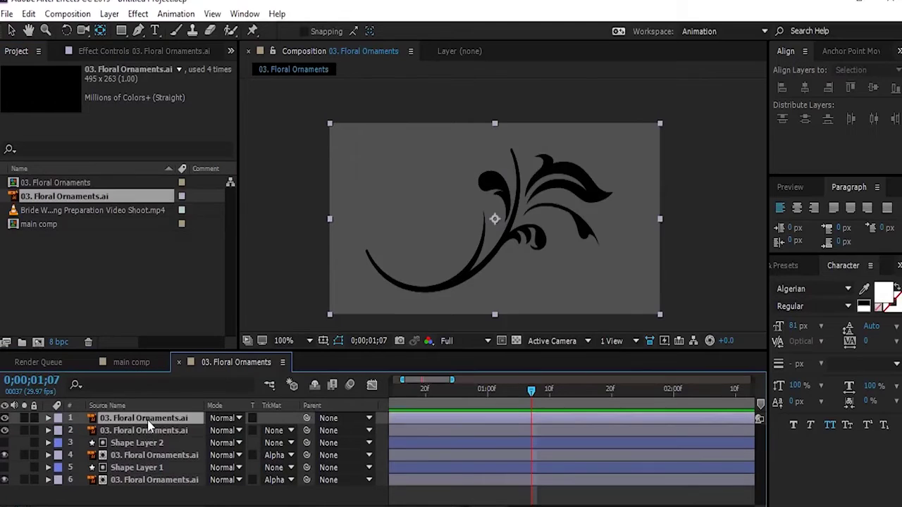
{"action": "left_click", "coordinate": [513, 500]}
Draw a stroke path along the lower curl and use it as the ornament copy's Alpha Matte
{"action": "scroll", "coordinate": [556, 259], "scroll_direction": "up", "scroll_amount": 2}
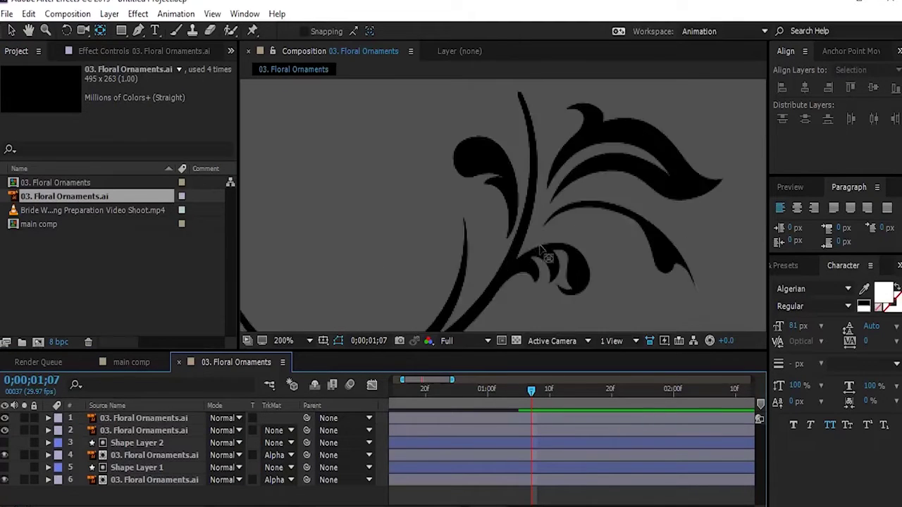
{"action": "scroll", "coordinate": [571, 277], "scroll_direction": "up", "scroll_amount": 2}
{"action": "left_click_drag", "start_coordinate": [571, 277], "coordinate": [451, 150]}
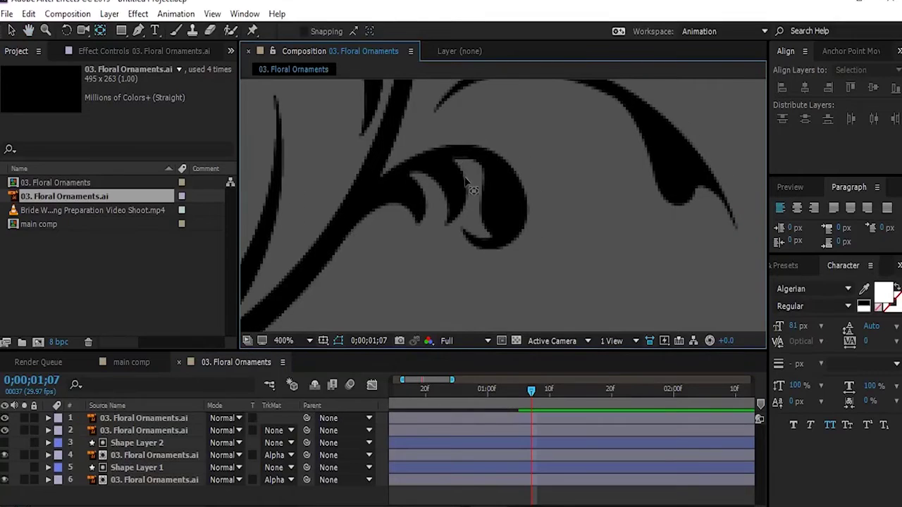
{"action": "left_click", "coordinate": [139, 31]}
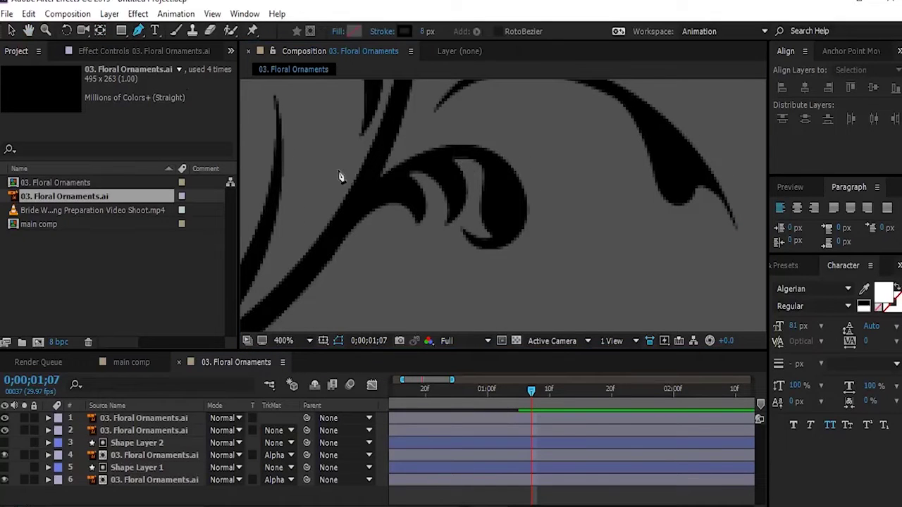
{"action": "left_click", "coordinate": [344, 220]}
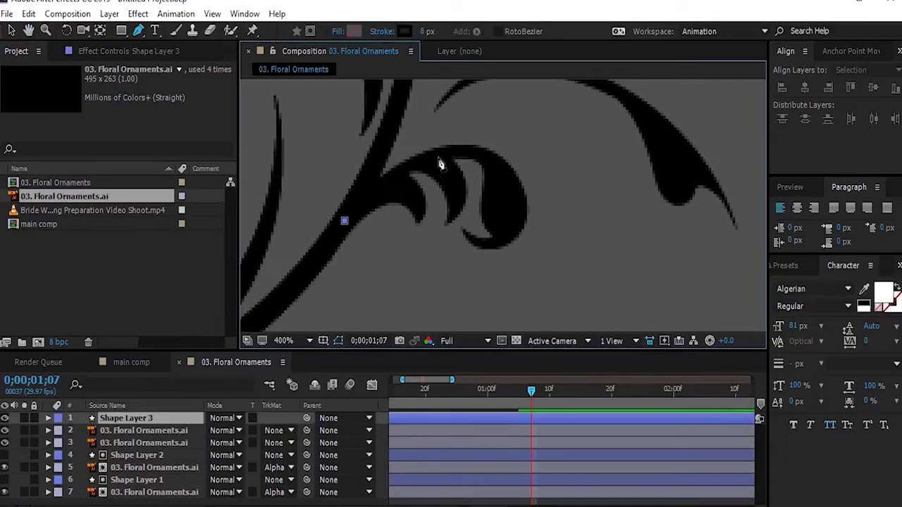
{"action": "left_click_drag", "start_coordinate": [463, 152], "coordinate": [522, 154]}
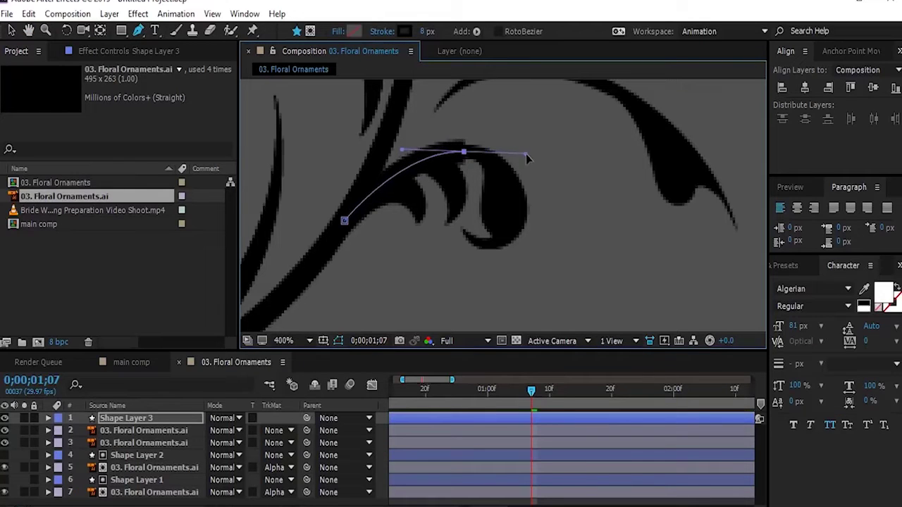
{"action": "left_click_drag", "start_coordinate": [525, 200], "coordinate": [529, 216]}
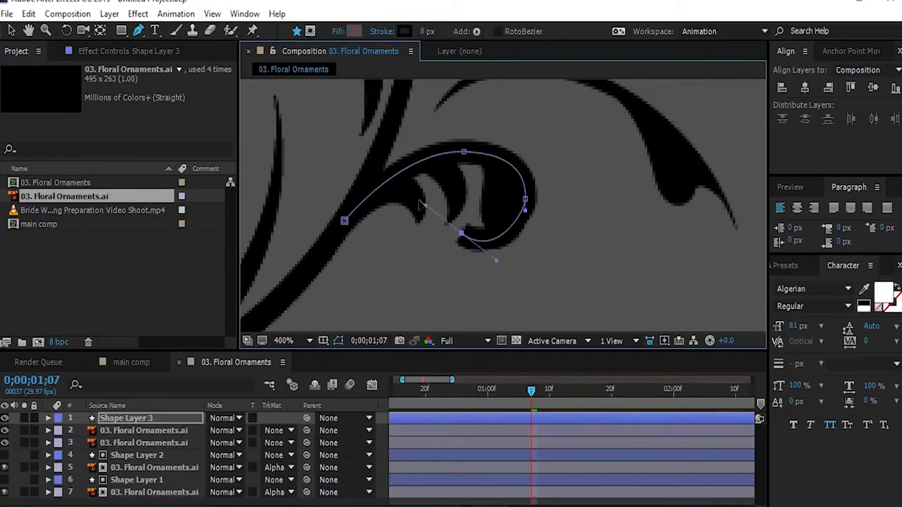
{"action": "left_click_drag", "start_coordinate": [460, 233], "coordinate": [477, 172]}
{"action": "left_click", "coordinate": [278, 431]}
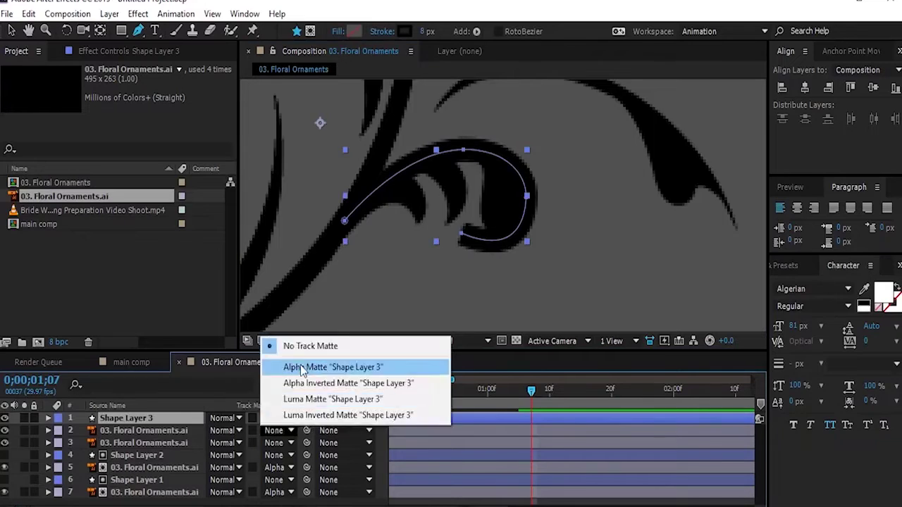
{"action": "left_click", "coordinate": [331, 362]}
Add another ornament copy, anchor it at the small leaf's tip, and keyframe Scale 0% to 100% from 0;00;01;00
{"action": "left_click_drag", "start_coordinate": [64, 195], "coordinate": [144, 421]}
{"action": "left_click", "coordinate": [145, 421]}
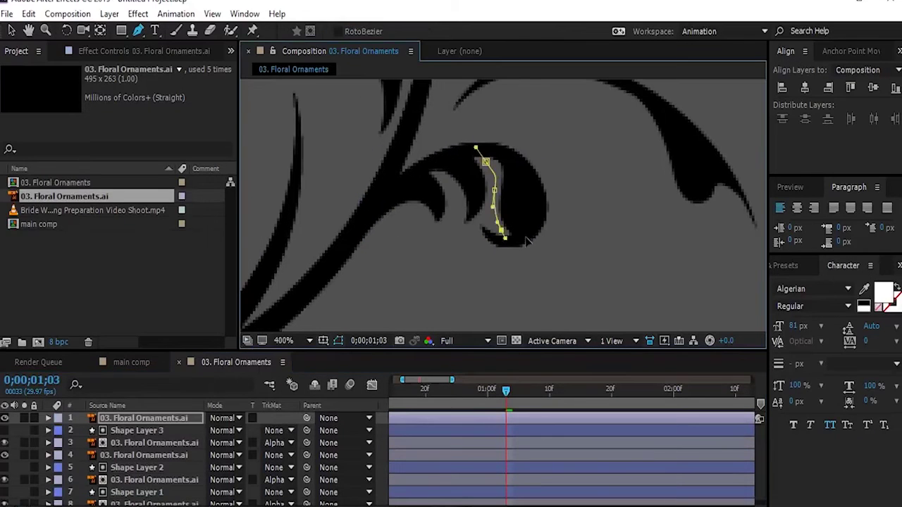
{"action": "key", "text": "s"}
{"action": "key", "text": "y"}
{"action": "left_click_drag", "start_coordinate": [339, 120], "coordinate": [495, 153]}
{"action": "left_click", "coordinate": [491, 407]}
{"action": "left_click", "coordinate": [81, 430]}
{"action": "left_click_drag", "start_coordinate": [233, 429], "coordinate": [141, 430]}
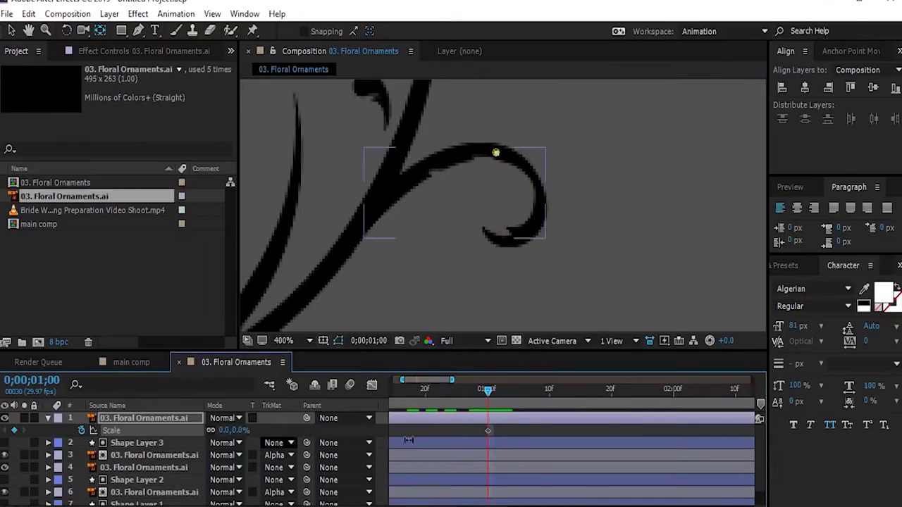
{"action": "left_click", "coordinate": [518, 389]}
{"action": "left_click", "coordinate": [240, 429]}
{"action": "type", "text": "100"}
Keyframe the stroke's Trim Paths End from 0% upward so the curl draws on
{"action": "left_click", "coordinate": [47, 443]}
{"action": "left_click", "coordinate": [71, 479]}
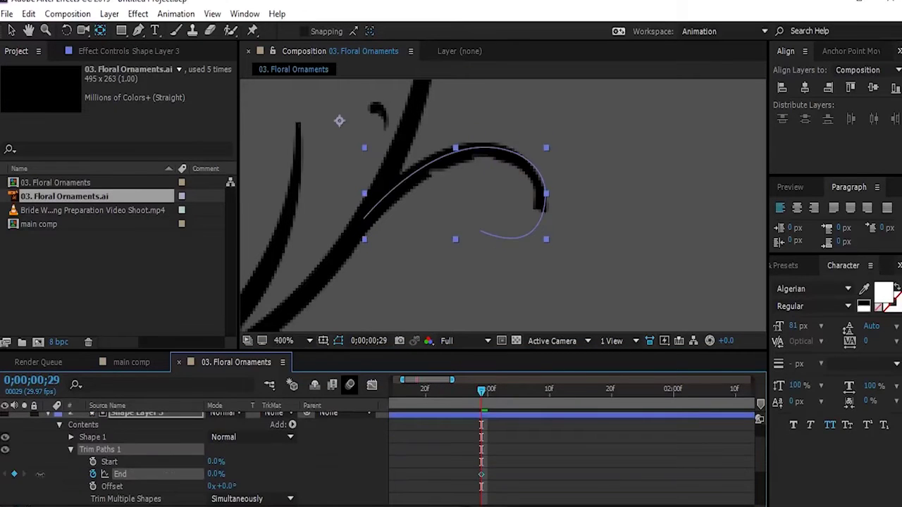
{"action": "scroll", "coordinate": [555, 258], "scroll_direction": "down", "scroll_amount": 1}
{"action": "left_click", "coordinate": [505, 395]}
{"action": "left_click_drag", "start_coordinate": [504, 395], "coordinate": [461, 386]}
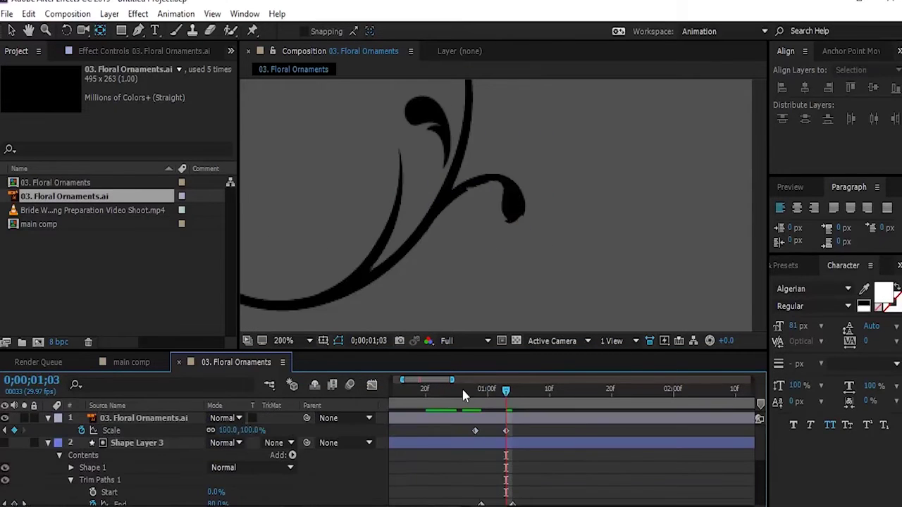
{"action": "key", "text": "comma"}
Move the leaf's end Scale keyframe earlier and preview the finished curl animation
{"action": "mouse_move", "coordinate": [479, 422]}
{"action": "left_mouse_down"}
{"action": "mouse_move", "coordinate": [543, 483]}
{"action": "mouse_move", "coordinate": [527, 430]}
{"action": "mouse_move", "coordinate": [557, 436]}
{"action": "mouse_move", "coordinate": [512, 430]}
{"action": "left_mouse_up"}
{"action": "left_click", "coordinate": [509, 398]}
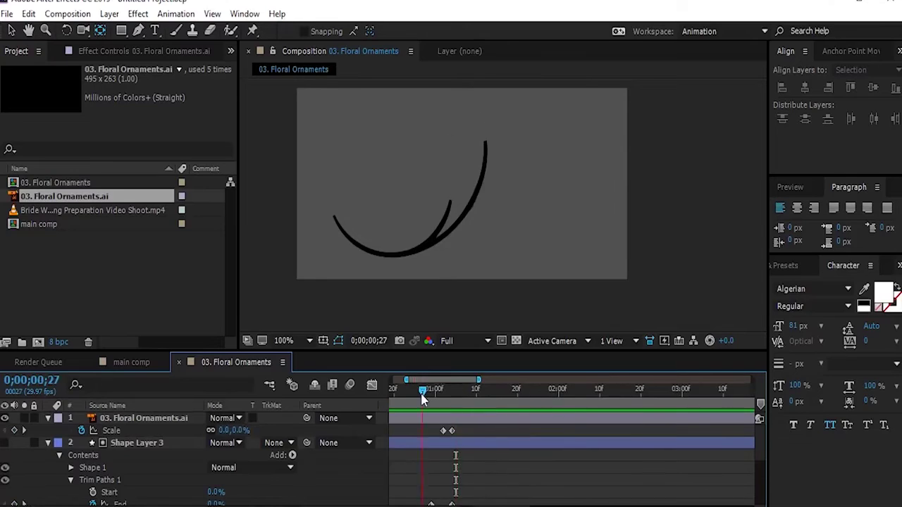
{"action": "left_click_drag", "start_coordinate": [451, 380], "coordinate": [519, 381]}
{"action": "left_click", "coordinate": [491, 388]}
Draw a new path along the ornament's curl, ending at the leaf tip
{"action": "left_click", "coordinate": [48, 443]}
{"action": "mouse_move", "coordinate": [458, 388]}
{"action": "left_mouse_down"}
{"action": "mouse_move", "coordinate": [463, 397]}
{"action": "mouse_move", "coordinate": [481, 391]}
{"action": "left_mouse_up"}
{"action": "left_click", "coordinate": [91, 419]}
{"action": "scroll", "coordinate": [634, 260], "scroll_direction": "up", "scroll_amount": 4}
{"action": "key", "text": "g"}
{"action": "left_click", "coordinate": [293, 139]}
{"action": "left_click_drag", "start_coordinate": [408, 95], "coordinate": [482, 115]}
{"action": "left_click", "coordinate": [596, 264]}
Add Trim Paths to Shape Layer 4 and keyframe its End so the stroke draws on
{"action": "scroll", "coordinate": [596, 265], "scroll_direction": "down", "scroll_amount": 5}
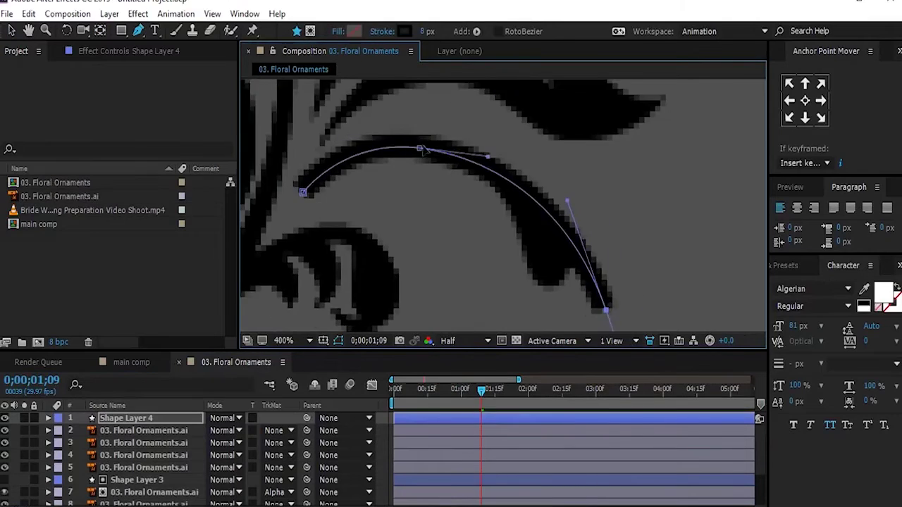
{"action": "left_click", "coordinate": [278, 430]}
{"action": "left_click", "coordinate": [295, 443]}
{"action": "left_click", "coordinate": [486, 393]}
{"action": "left_click", "coordinate": [292, 424]}
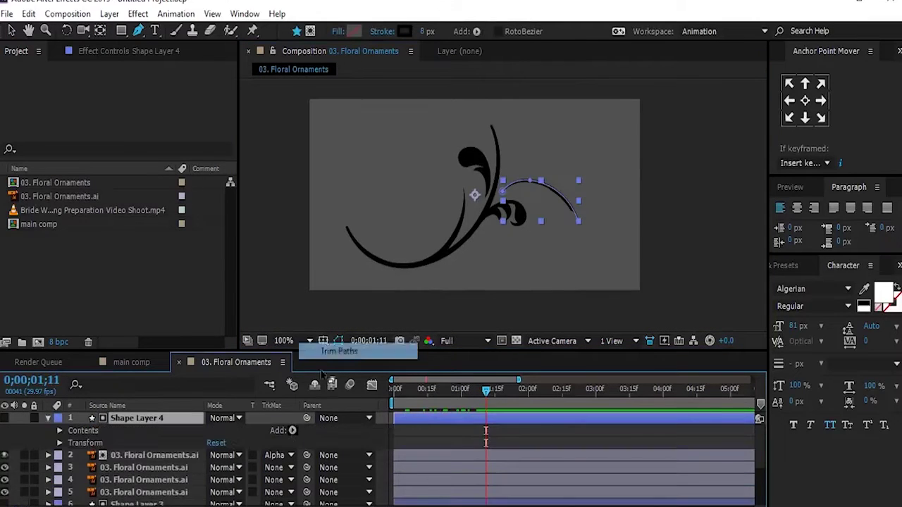
{"action": "left_click", "coordinate": [343, 348]}
{"action": "left_click", "coordinate": [93, 474]}
{"action": "left_click_drag", "start_coordinate": [486, 391], "coordinate": [522, 474]}
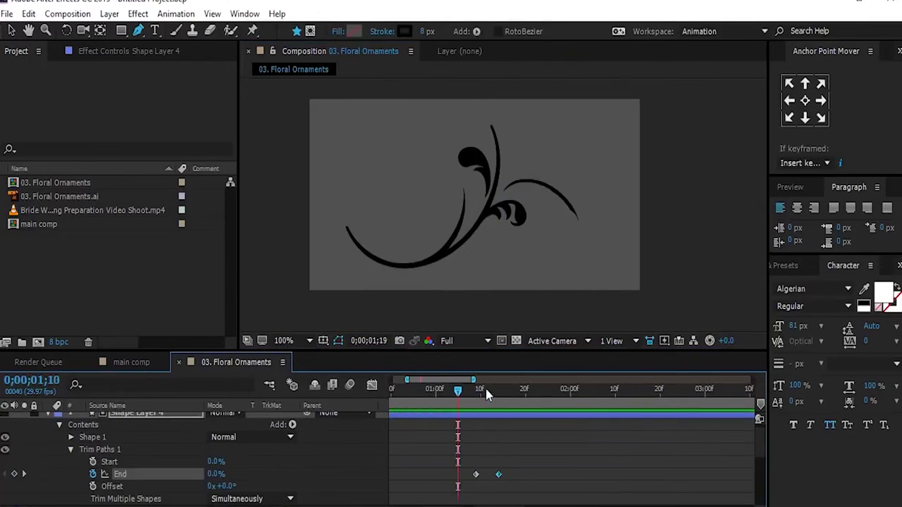
{"action": "left_click", "coordinate": [503, 389]}
Add the ornament artwork as a new top layer and mask around the leaf
{"action": "left_click_drag", "start_coordinate": [56, 196], "coordinate": [577, 211]}
{"action": "scroll", "coordinate": [560, 233], "scroll_direction": "up", "scroll_amount": 4}
{"action": "left_click", "coordinate": [578, 238]}
{"action": "left_click", "coordinate": [520, 157]}
{"action": "left_click", "coordinate": [449, 111]}
{"action": "key", "text": "v"}
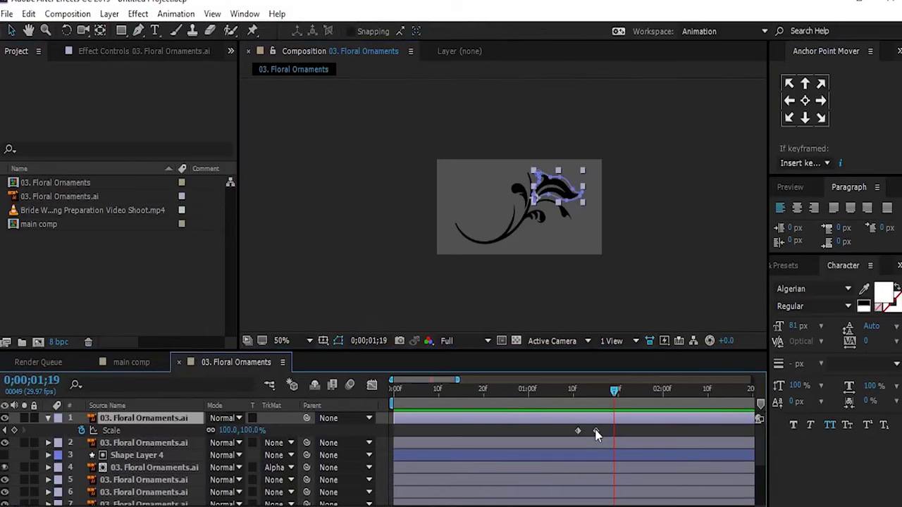
Check the leaf's Scale growing from hidden at 01;06 to full size at 01;15
{"action": "left_click", "coordinate": [596, 432]}
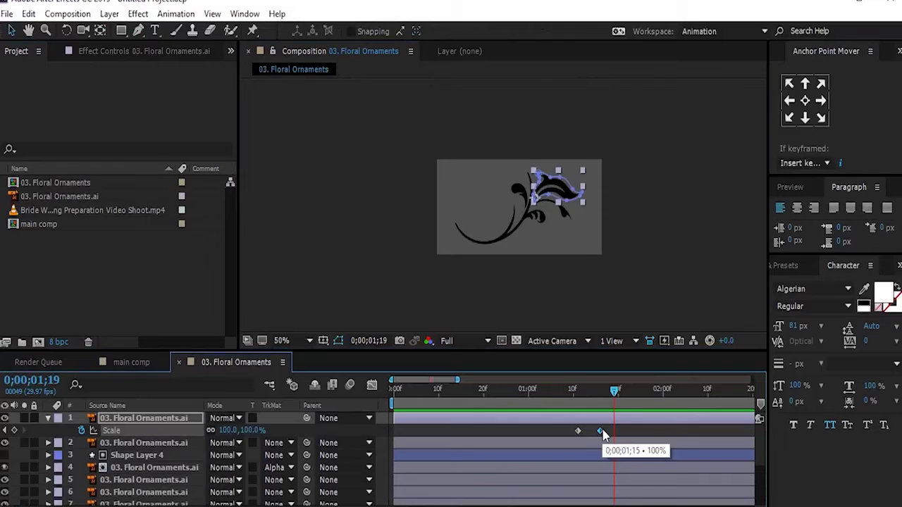
{"action": "left_click", "coordinate": [555, 407]}
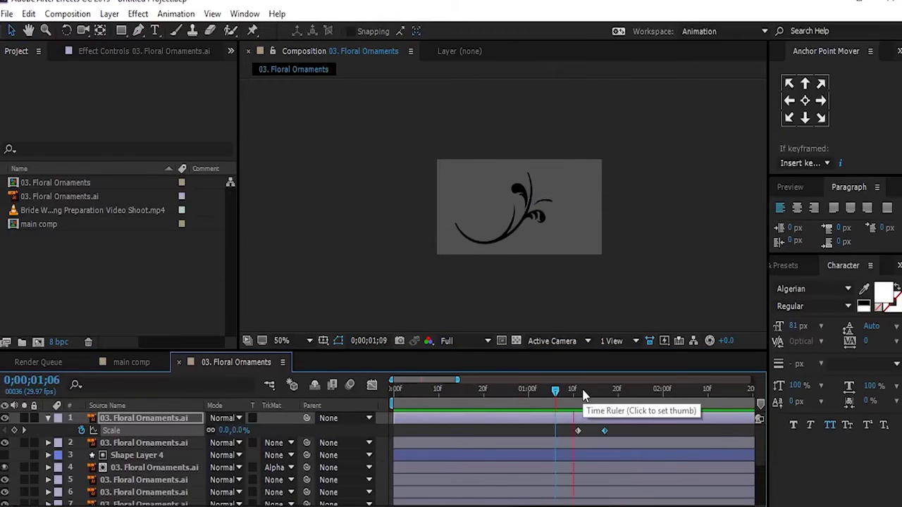
{"action": "left_click_drag", "start_coordinate": [583, 394], "coordinate": [611, 399]}
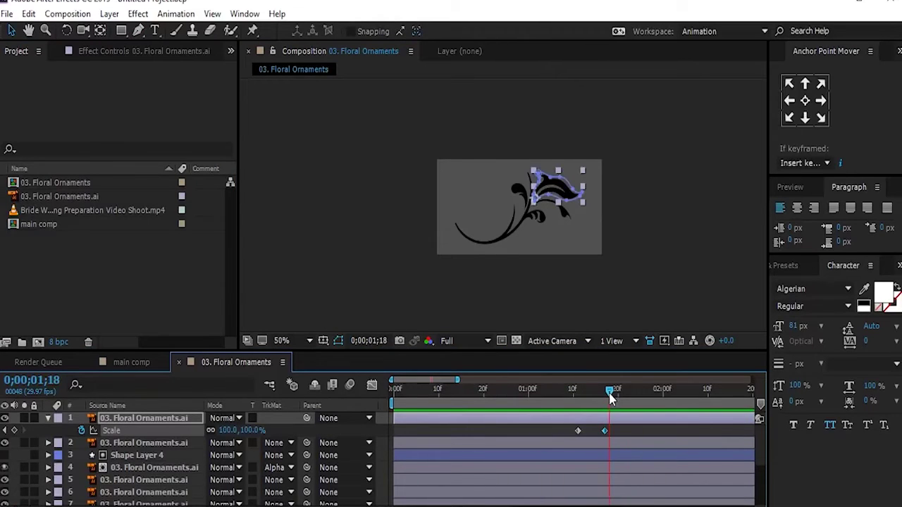
{"action": "left_click", "coordinate": [48, 418]}
{"action": "left_click", "coordinate": [127, 303]}
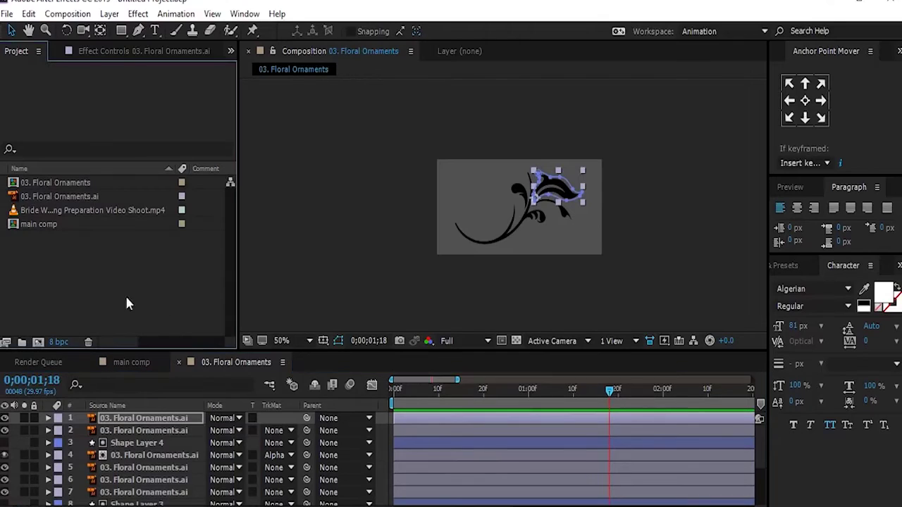
Add the 03. Floral Ornaments comp to main comp and move it right of centre
{"action": "left_click", "coordinate": [127, 367]}
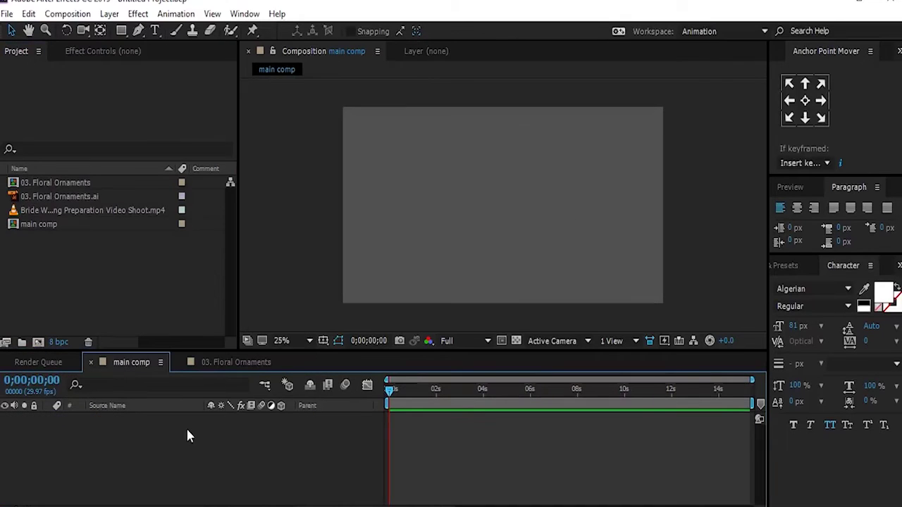
{"action": "left_click_drag", "start_coordinate": [14, 183], "coordinate": [148, 445]}
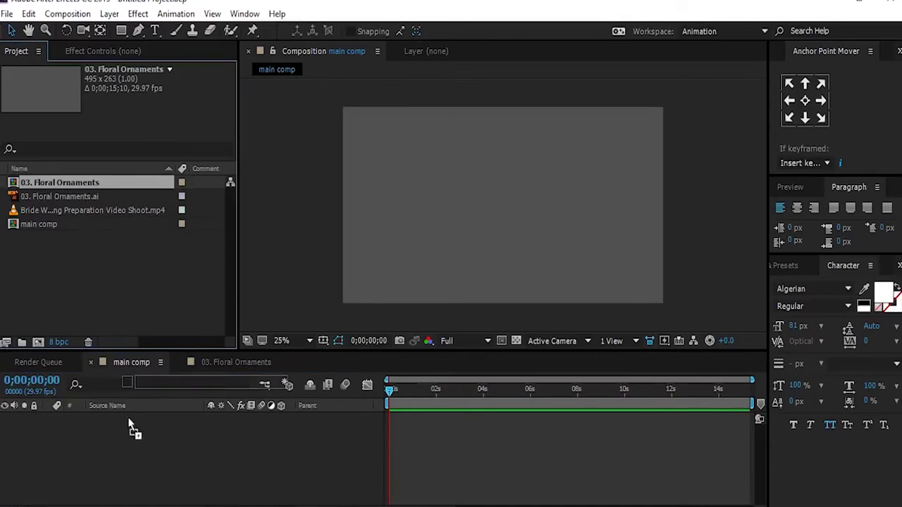
{"action": "left_click", "coordinate": [502, 389]}
{"action": "left_click_drag", "start_coordinate": [568, 242], "coordinate": [599, 231]}
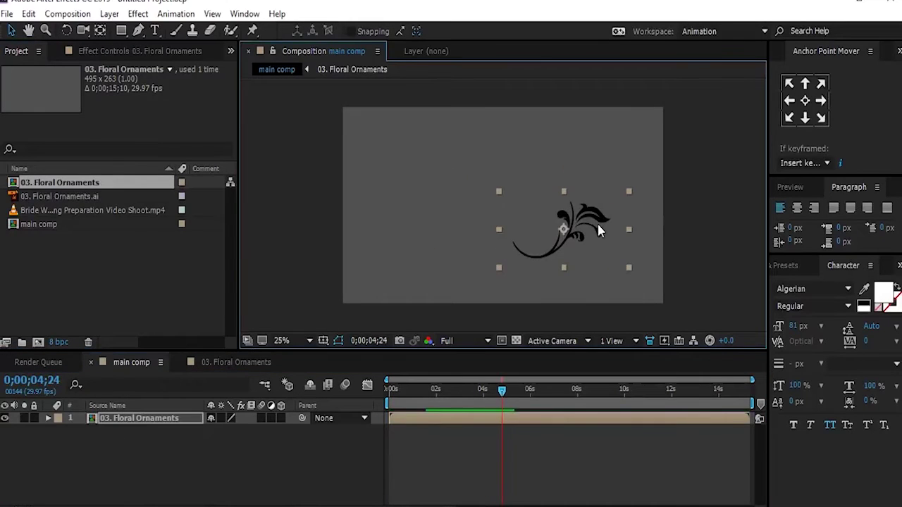
Apply a Fill effect to the ornament with the colour set to white
{"action": "key", "text": "ctrl+space"}
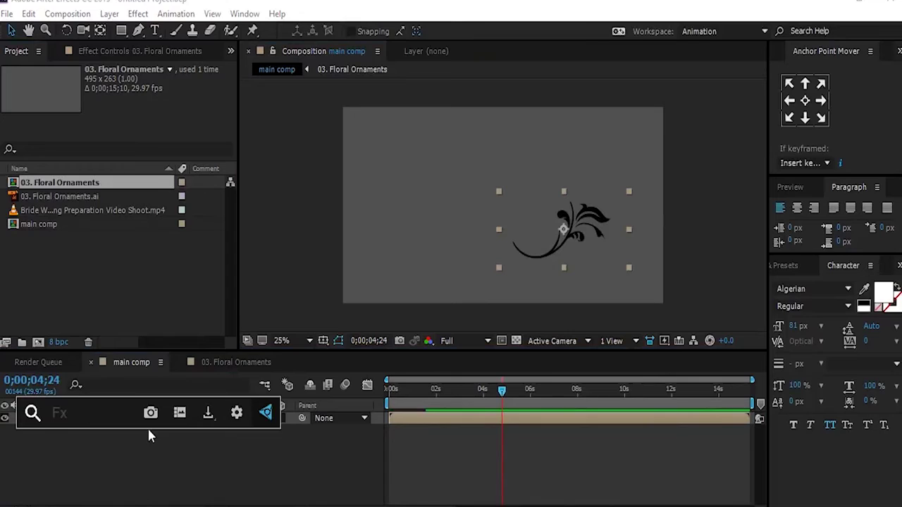
{"action": "type", "text": "fill"}
{"action": "key", "text": "Return"}
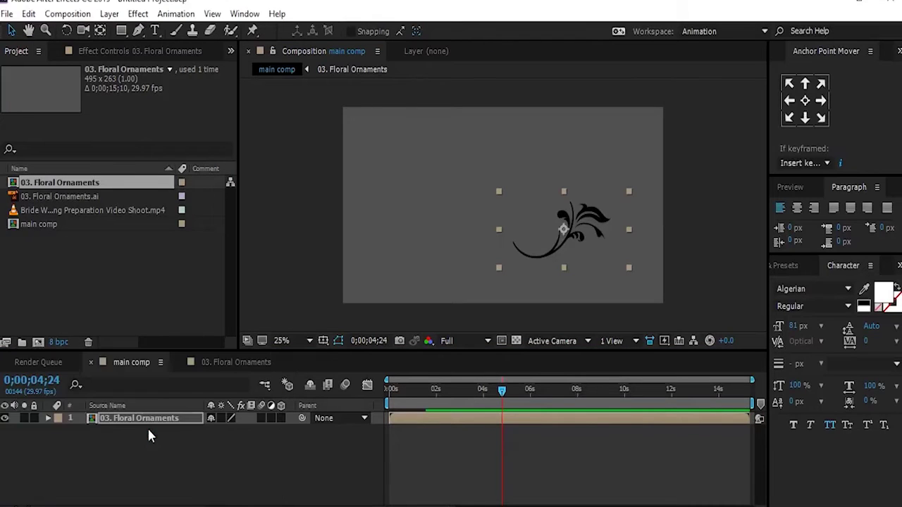
{"action": "left_click", "coordinate": [134, 118]}
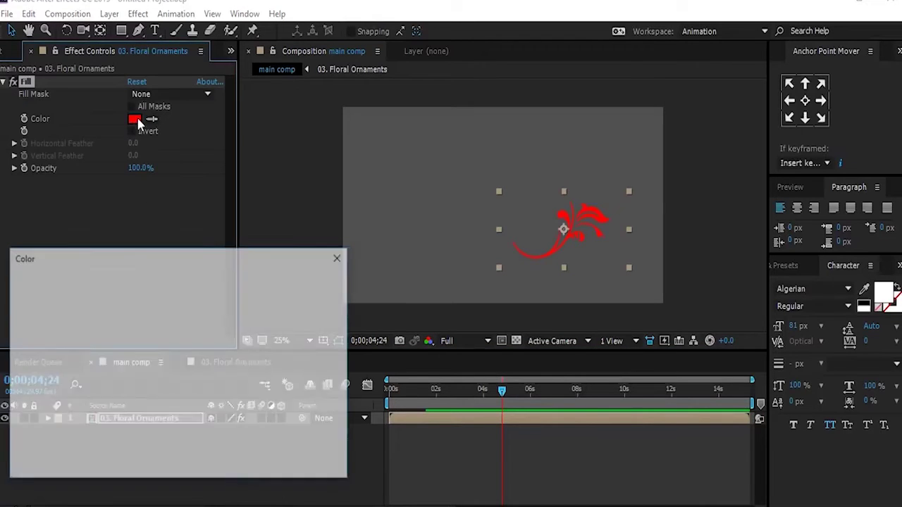
{"action": "left_click", "coordinate": [21, 283]}
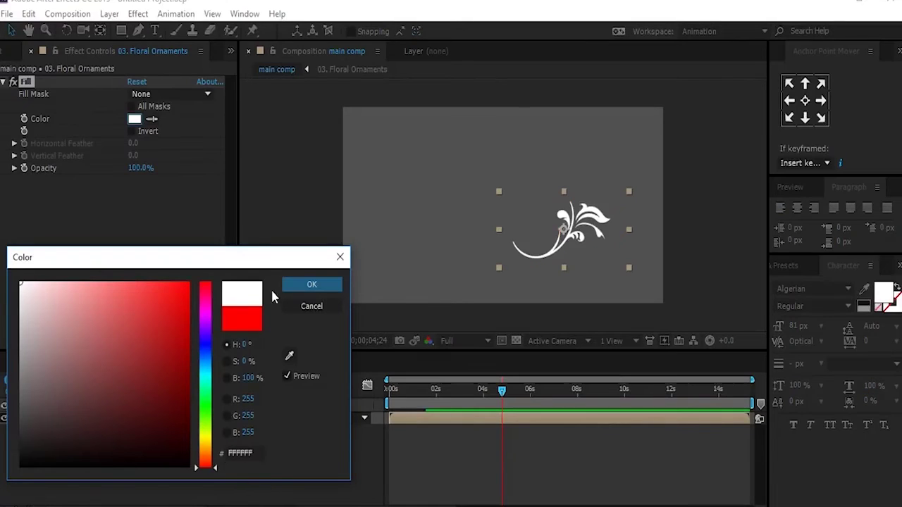
{"action": "left_click", "coordinate": [311, 284]}
{"action": "left_click", "coordinate": [143, 439]}
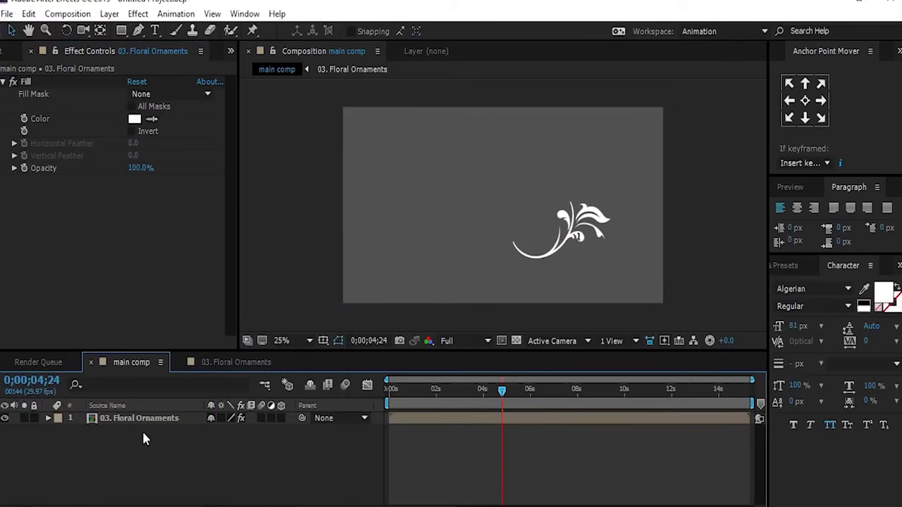
{"action": "left_click", "coordinate": [148, 420]}
Duplicate the ornament, flip the copy horizontally, and align both into a symmetric design
{"action": "key", "text": "ctrl+d"}
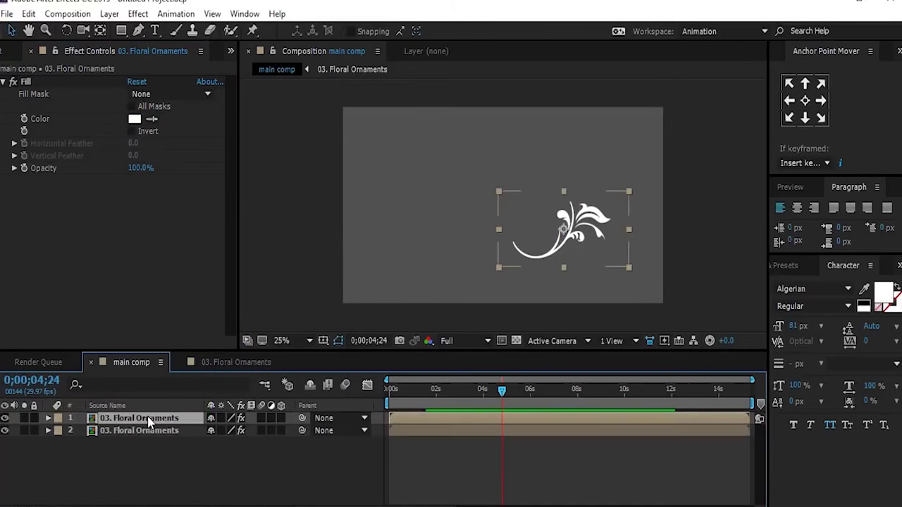
{"action": "right_click", "coordinate": [149, 420]}
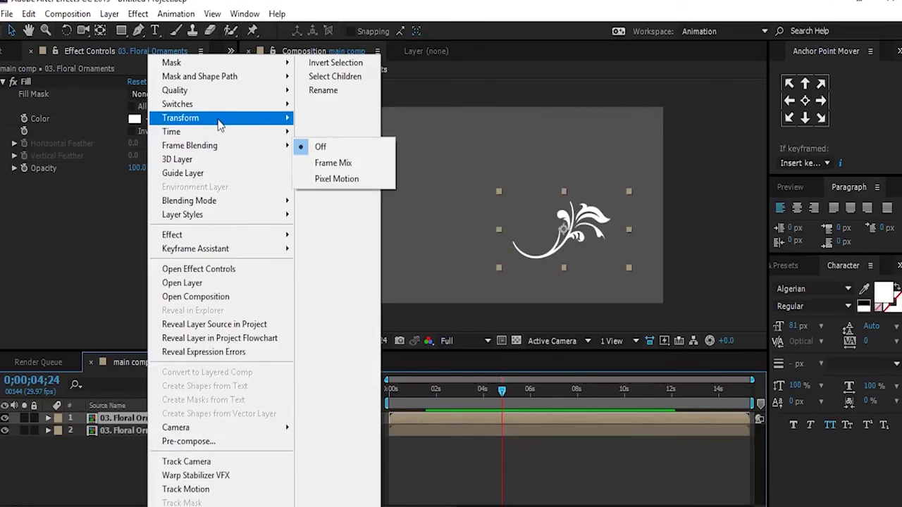
{"action": "mouse_move", "coordinate": [219, 121]}
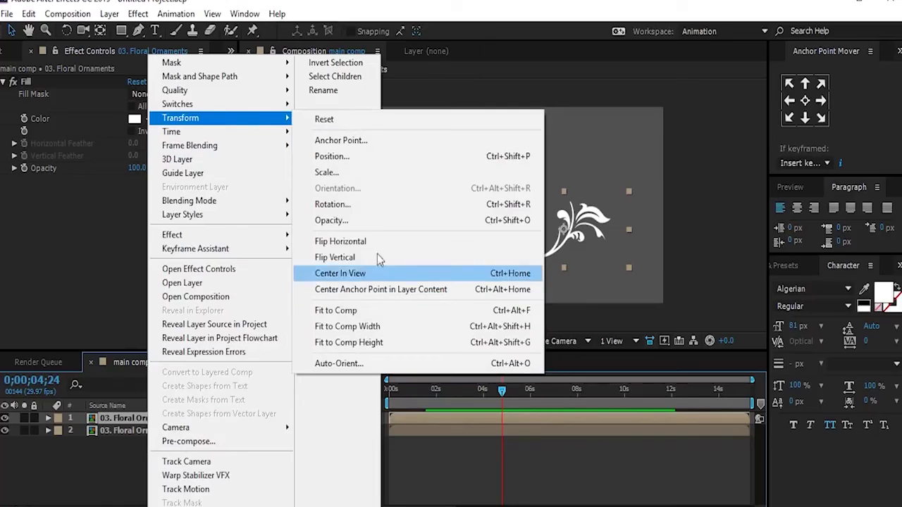
{"action": "left_click", "coordinate": [374, 241]}
{"action": "left_click_drag", "start_coordinate": [476, 259], "coordinate": [493, 259]}
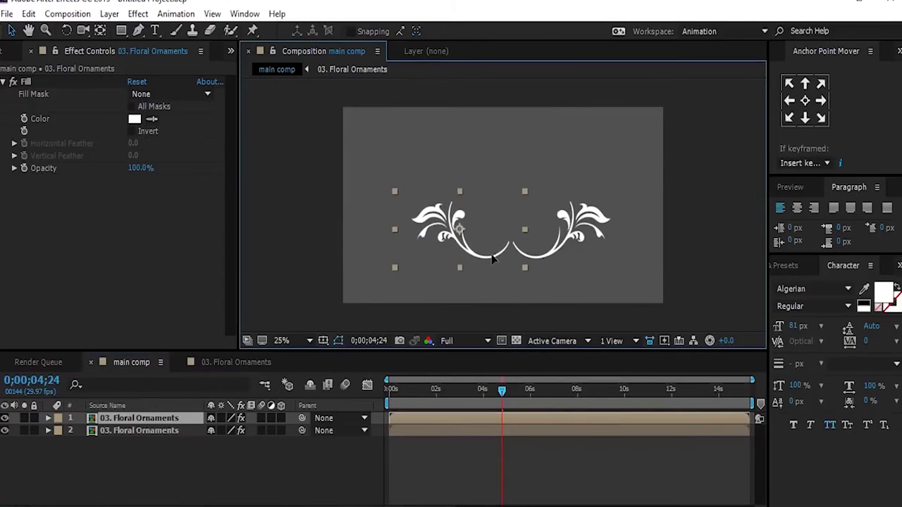
{"action": "key", "text": "ctrl+a"}
{"action": "left_click_drag", "start_coordinate": [591, 236], "coordinate": [591, 225]}
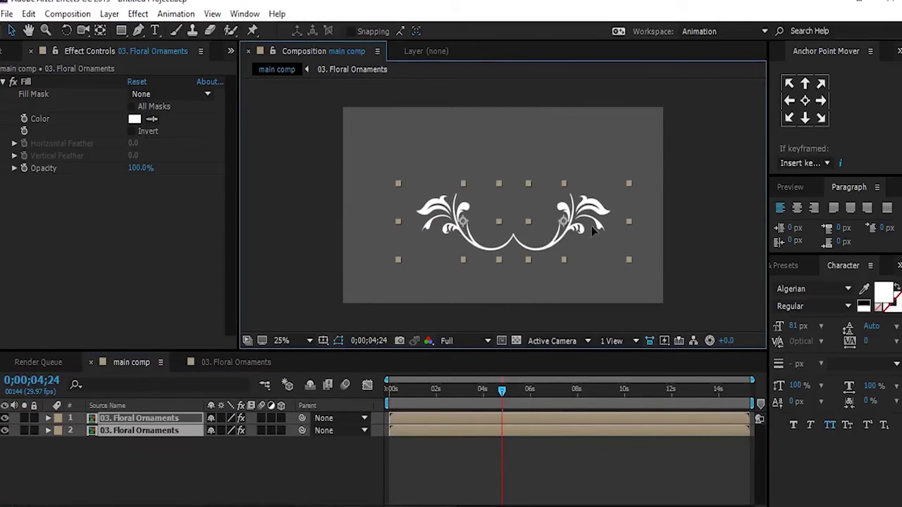
Create a new composition named placeholder1
{"action": "left_click", "coordinate": [8, 52]}
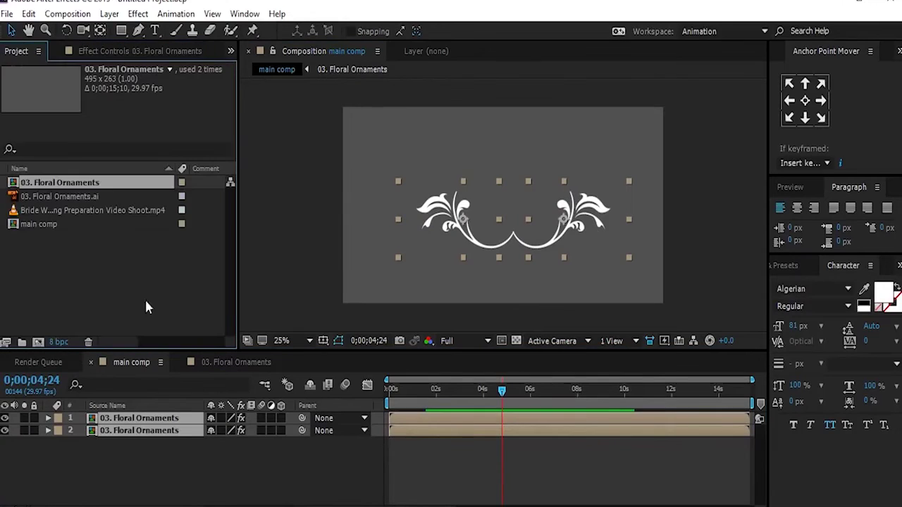
{"action": "left_click", "coordinate": [38, 341]}
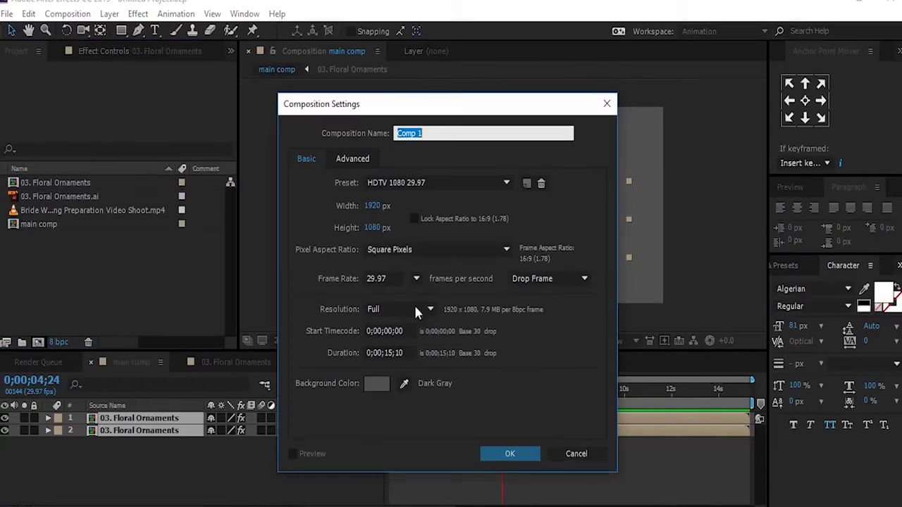
{"action": "type", "text": "placeholder"}
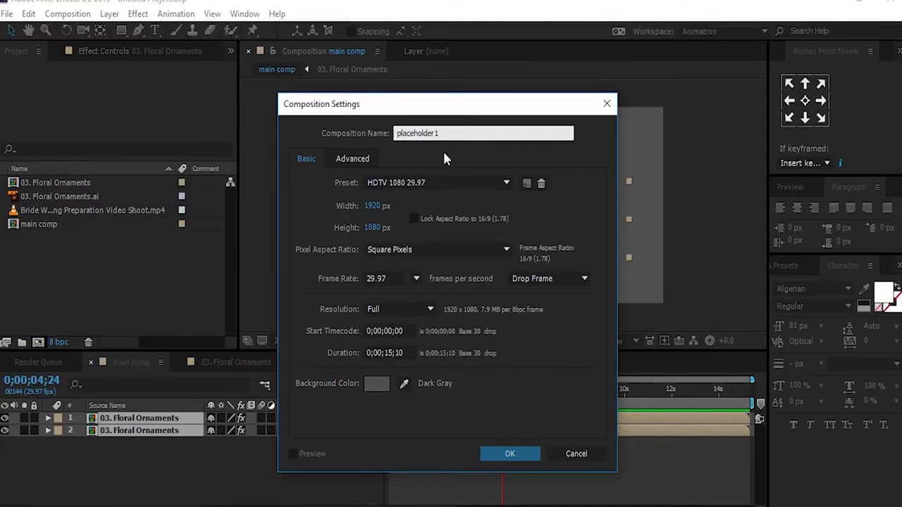
{"action": "key", "text": "Return"}
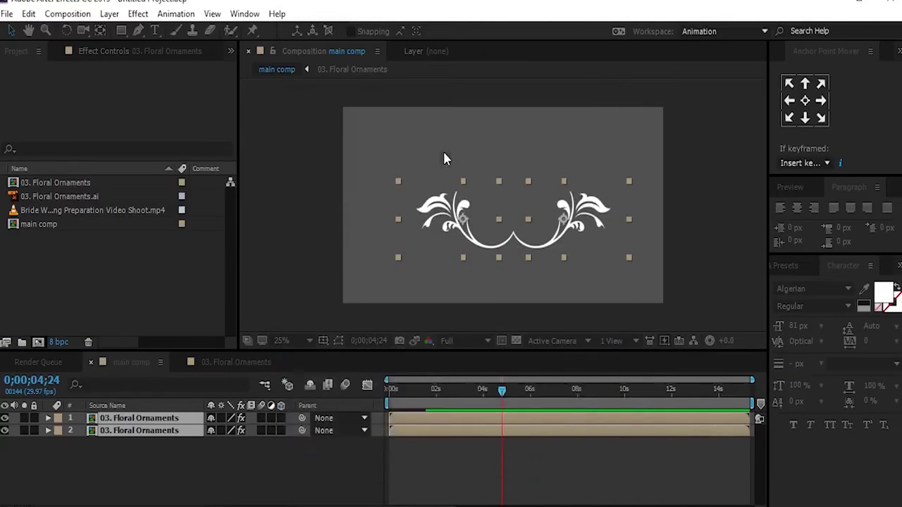
Add the bride footage to placeholder1 and create a black solid layer above it
{"action": "left_click_drag", "start_coordinate": [21, 209], "coordinate": [138, 452]}
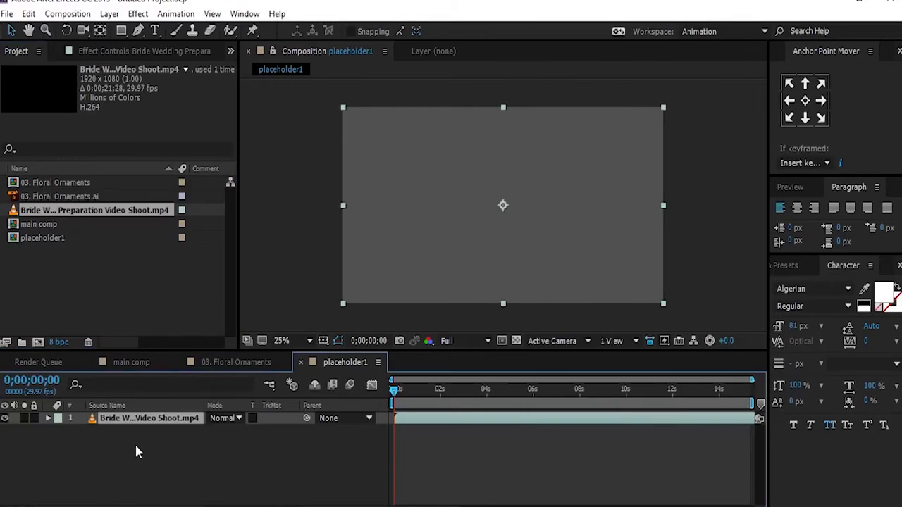
{"action": "right_click", "coordinate": [213, 445]}
{"action": "mouse_move", "coordinate": [258, 314]}
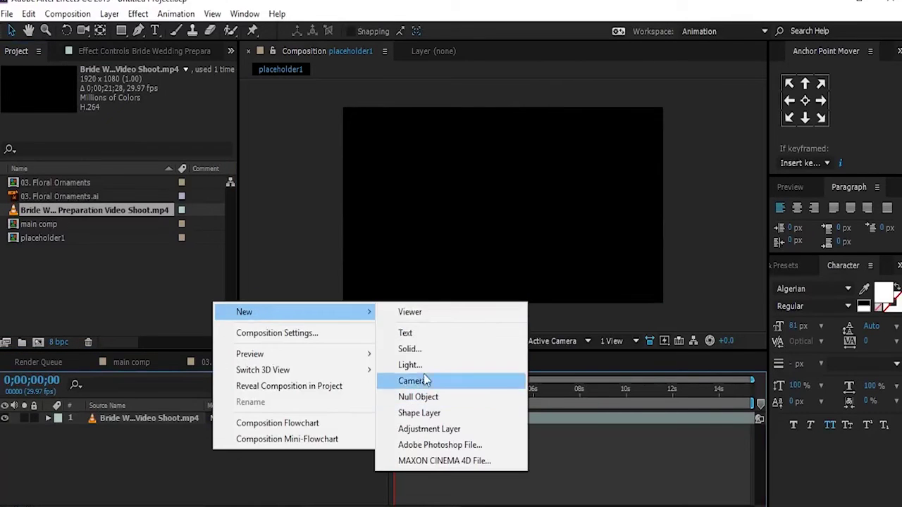
{"action": "left_click", "coordinate": [410, 348]}
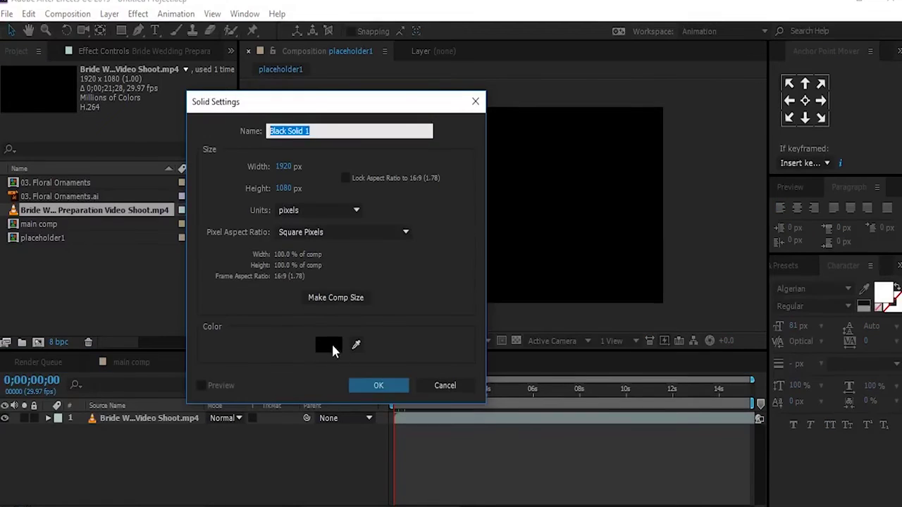
{"action": "left_click", "coordinate": [329, 344]}
{"action": "left_click", "coordinate": [309, 286]}
{"action": "left_click", "coordinate": [380, 386]}
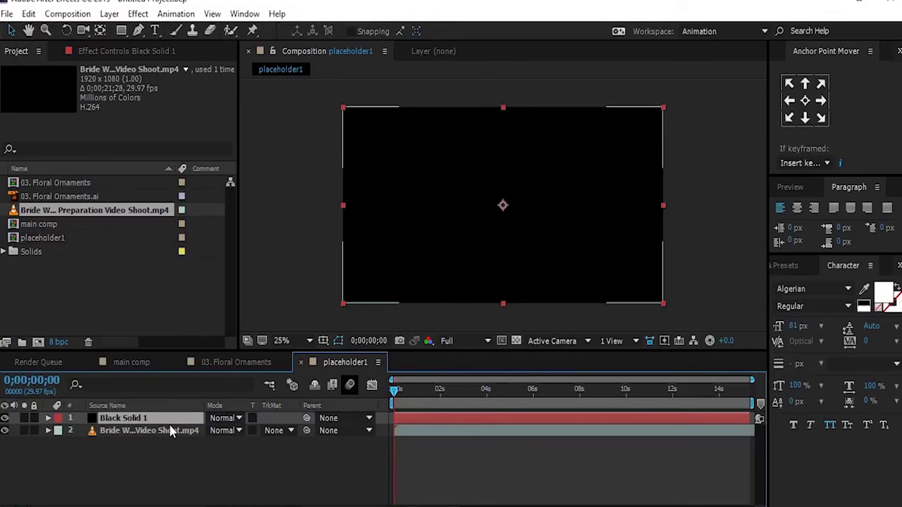
Set Black Solid 1's opacity to 50% to dim the bride footage
{"action": "key", "text": "t"}
{"action": "left_click", "coordinate": [217, 430]}
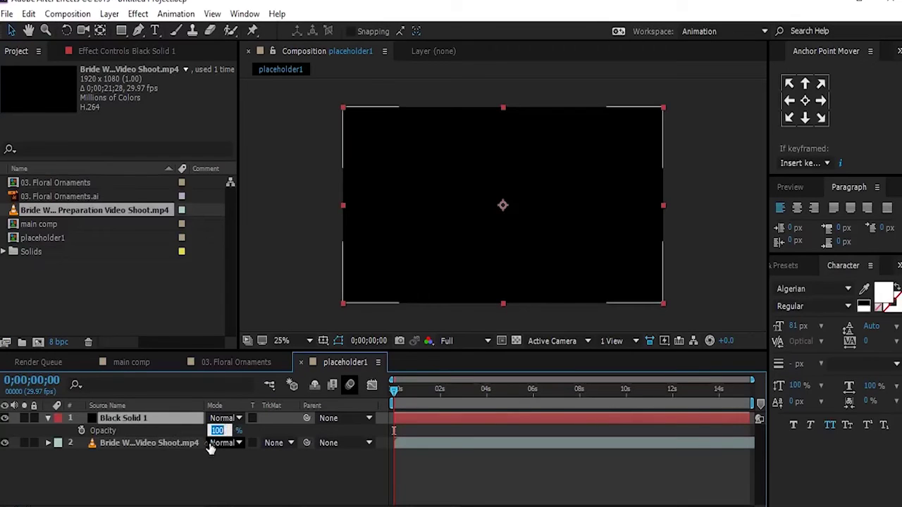
{"action": "type", "text": "50"}
{"action": "key", "text": "Return"}
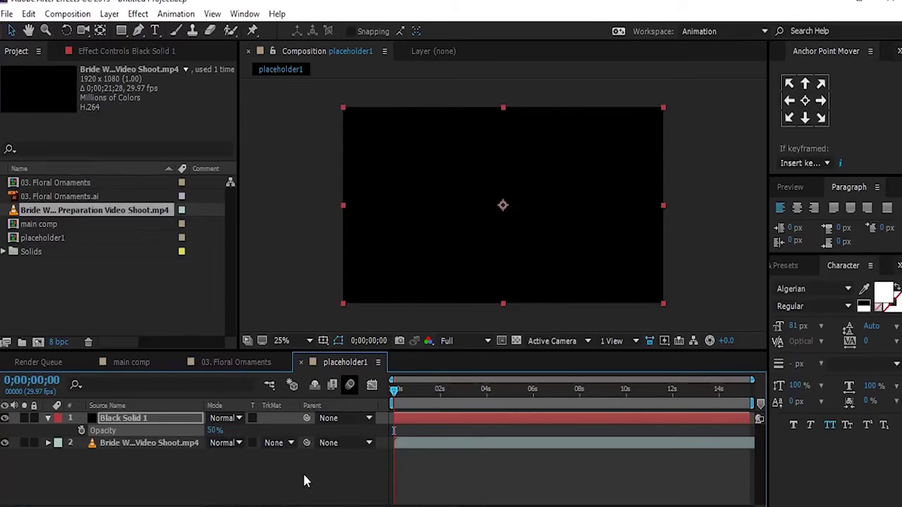
{"action": "left_click", "coordinate": [302, 476]}
{"action": "left_click", "coordinate": [118, 442]}
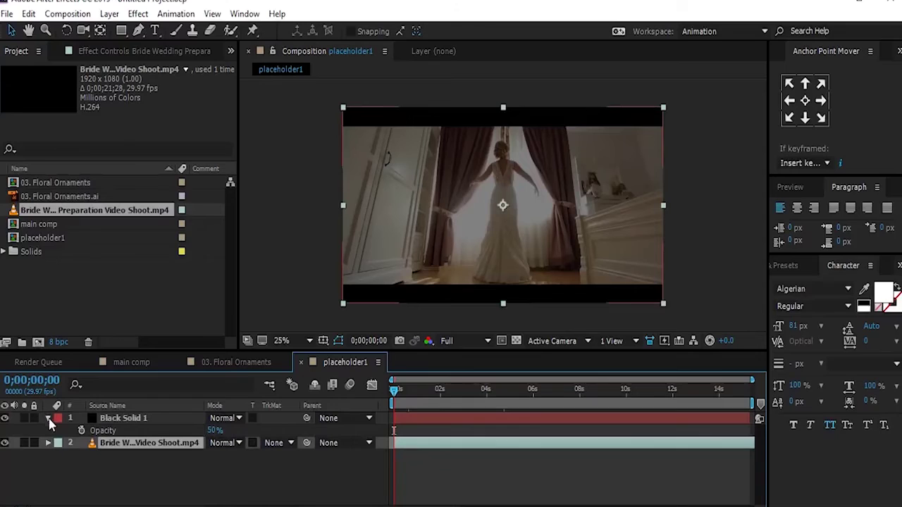
{"action": "left_click", "coordinate": [48, 418]}
{"action": "left_click", "coordinate": [239, 362]}
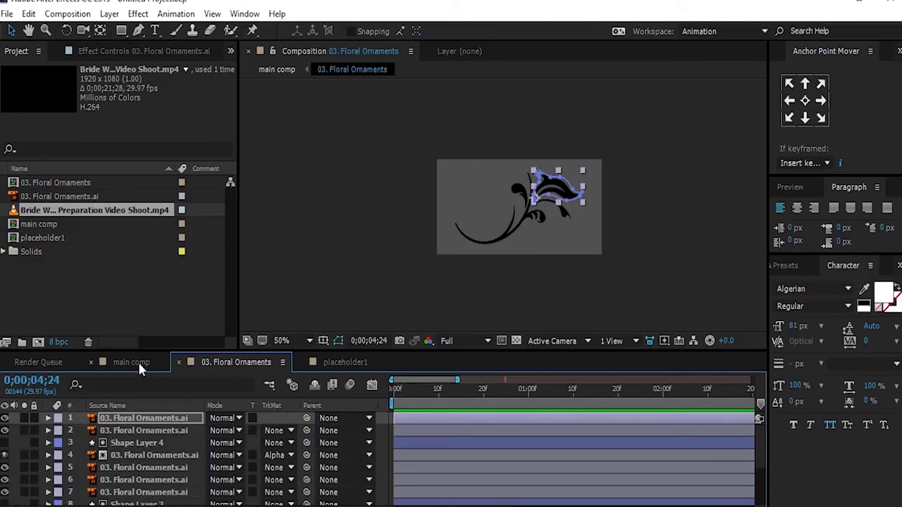
Add placeholder1 as the bottom layer of main comp
{"action": "left_click", "coordinate": [135, 362]}
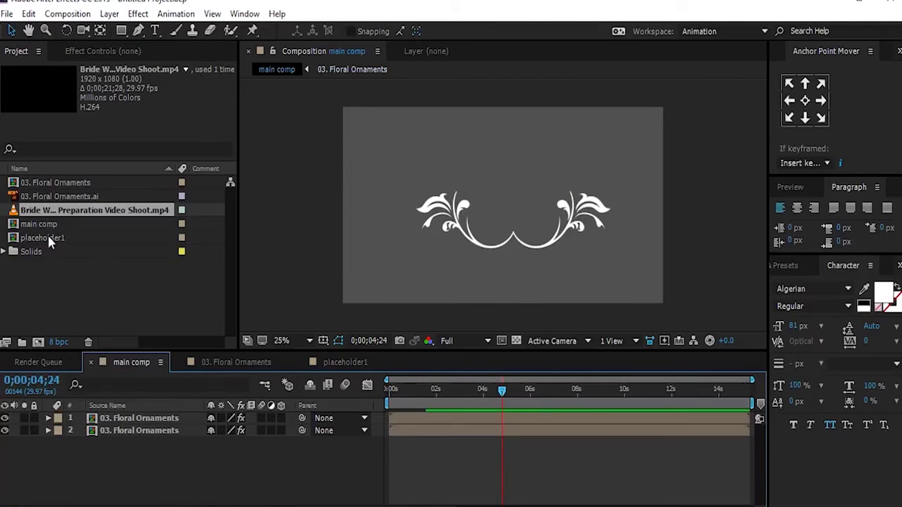
{"action": "left_click", "coordinate": [16, 239]}
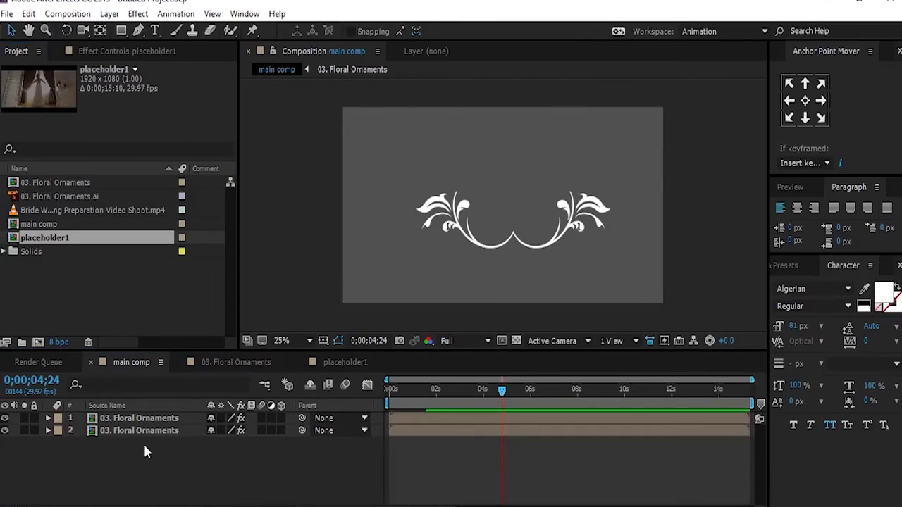
{"action": "left_click_drag", "start_coordinate": [159, 437], "coordinate": [143, 442]}
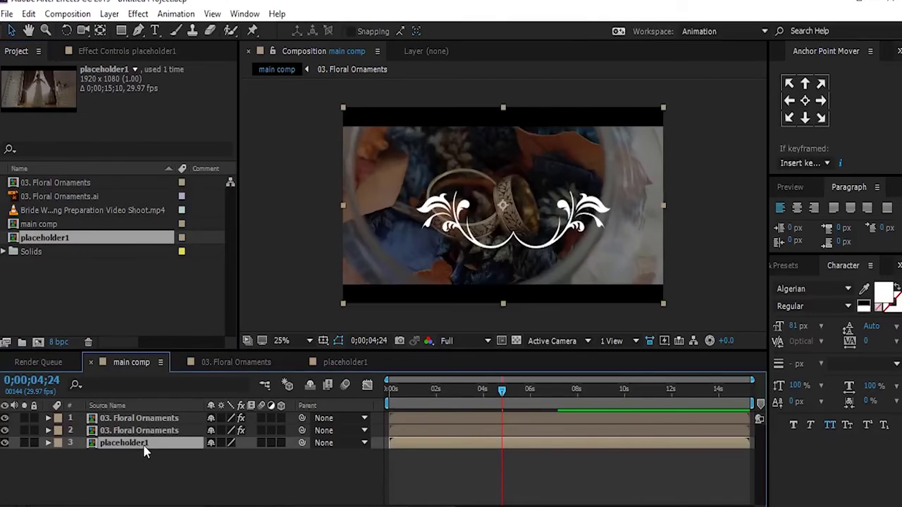
Apply Fast Blur to placeholder1 with Blurriness 15 and Repeat Edge Pixels on
{"action": "key", "text": "ctrl+space"}
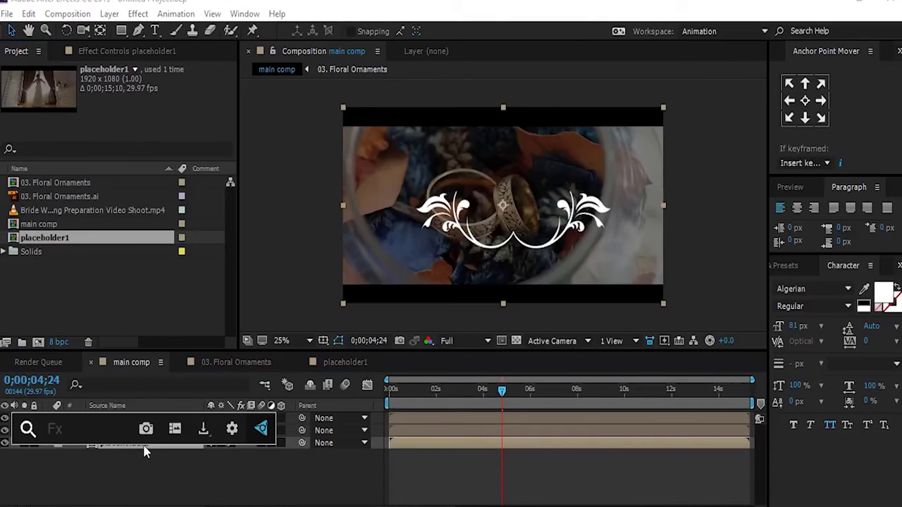
{"action": "type", "text": "fas"}
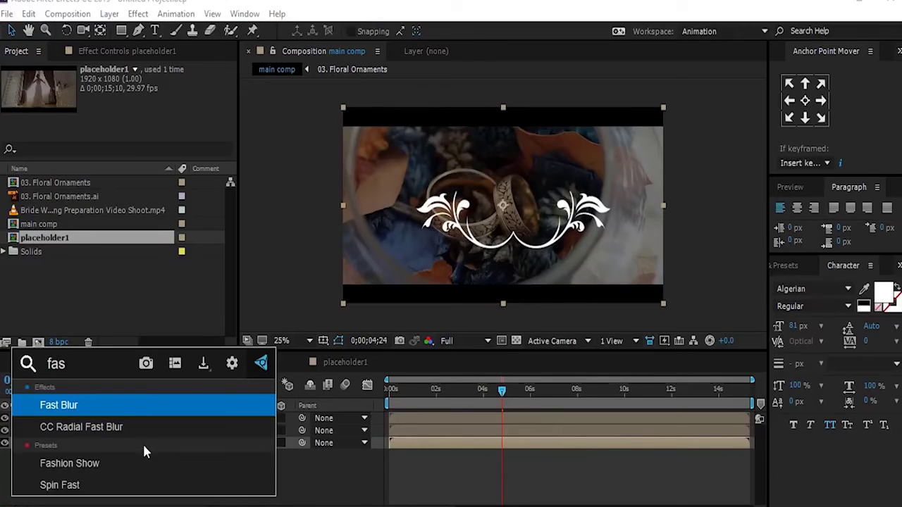
{"action": "left_click", "coordinate": [71, 406]}
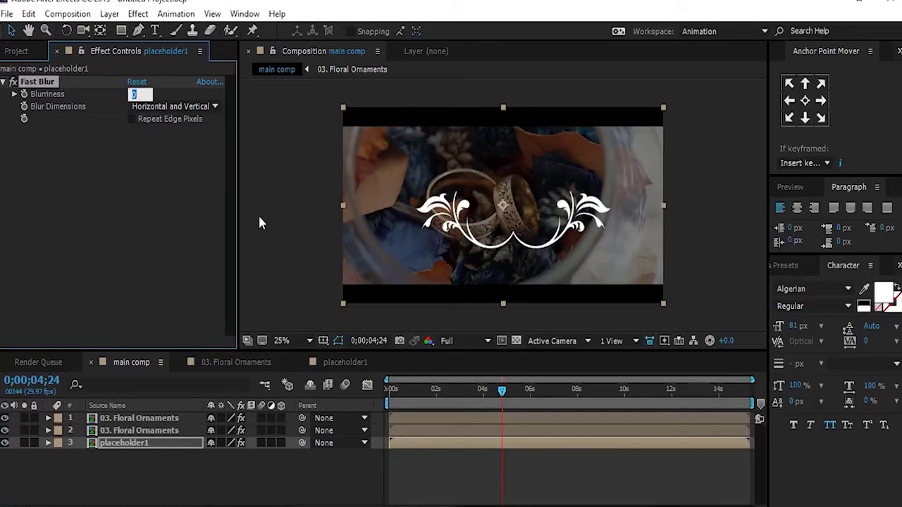
{"action": "key", "text": "Return"}
{"action": "left_click", "coordinate": [131, 118]}
{"action": "left_click", "coordinate": [471, 478]}
Move the playhead to about three seconds and add the WEDDING TITLE text layer
{"action": "left_click_drag", "start_coordinate": [426, 396], "coordinate": [476, 390]}
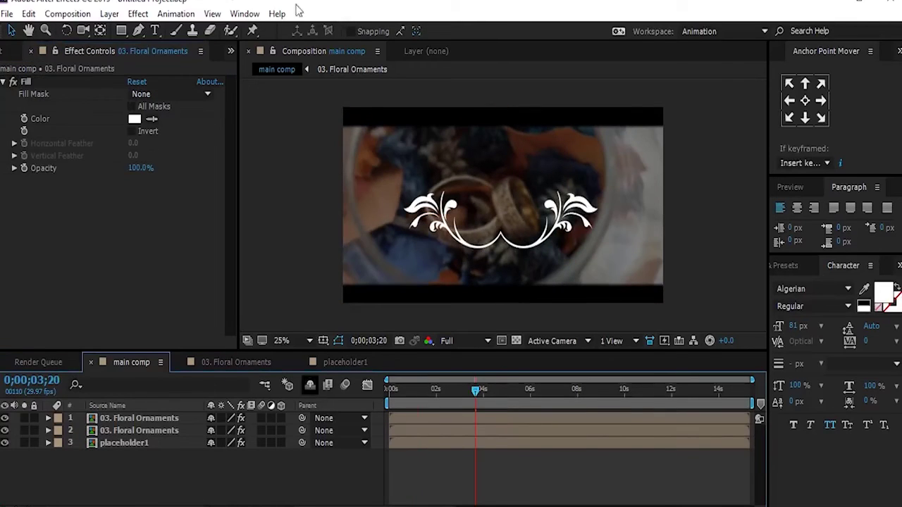
{"action": "left_click", "coordinate": [155, 30]}
{"action": "scroll", "coordinate": [514, 188], "scroll_direction": "up", "scroll_amount": 1}
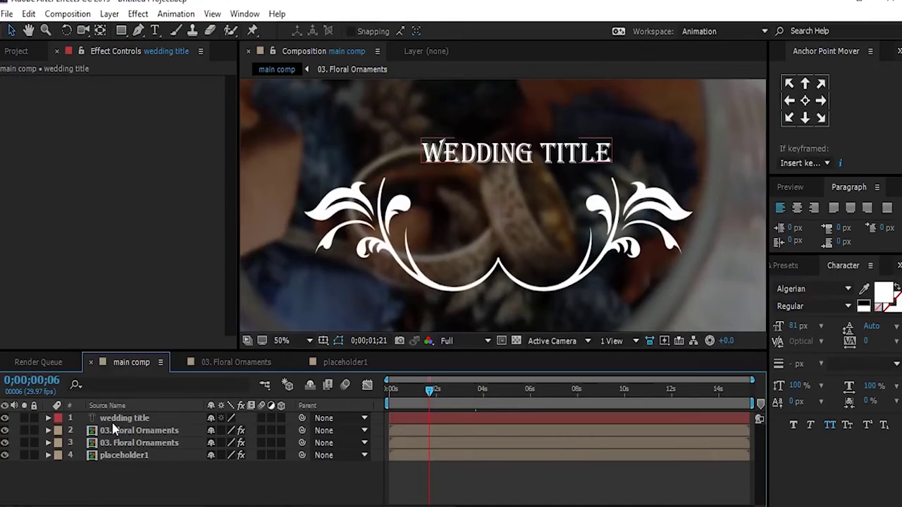
Keyframe the title's Opacity from 0% at the first frame to 100% at one second
{"action": "key", "text": "Home"}
{"action": "left_click", "coordinate": [111, 420]}
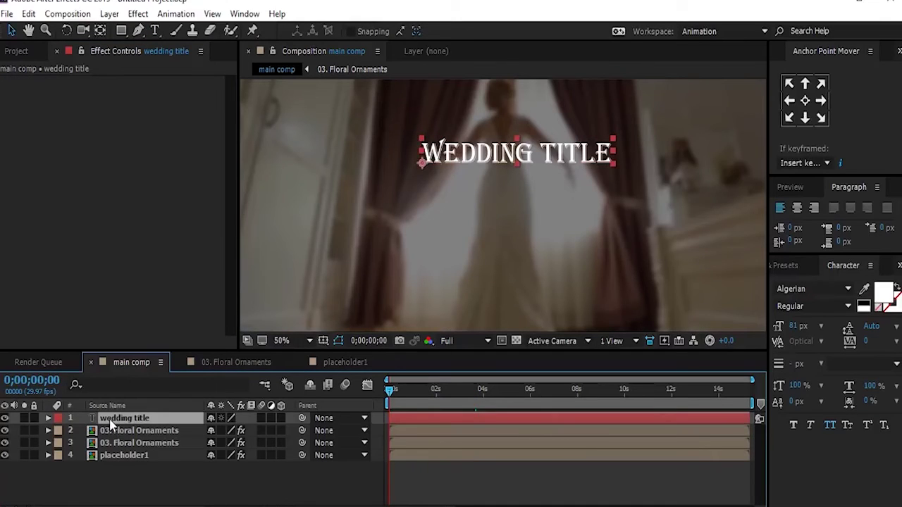
{"action": "key", "text": "t"}
{"action": "left_click", "coordinate": [82, 431]}
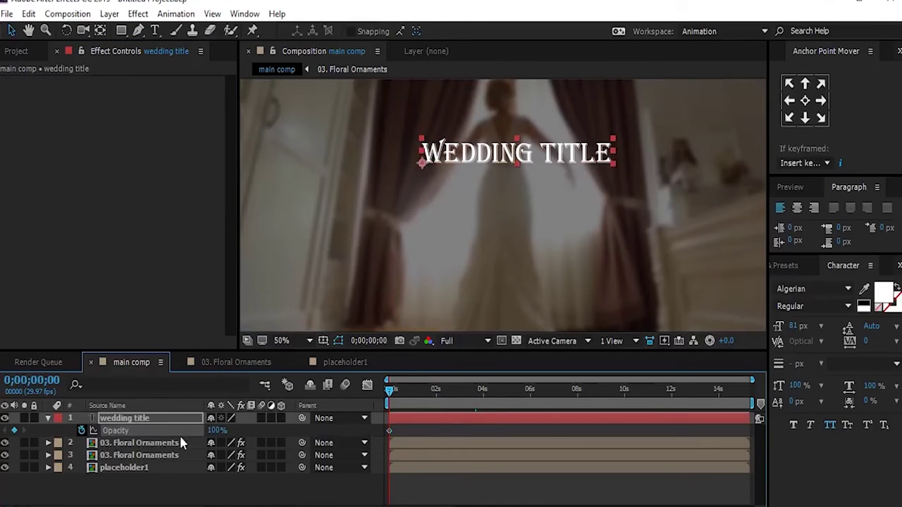
{"action": "type", "text": "0"}
{"action": "key", "text": "Return"}
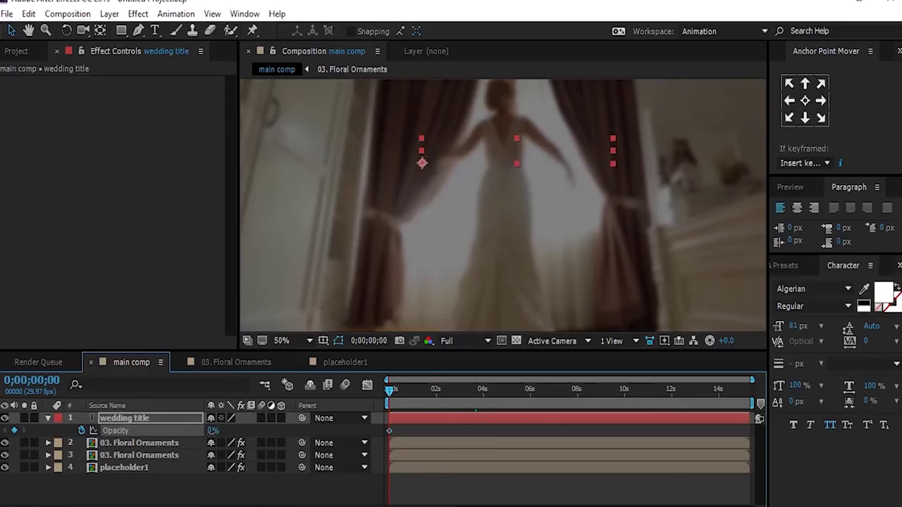
{"action": "key", "text": "equal"}
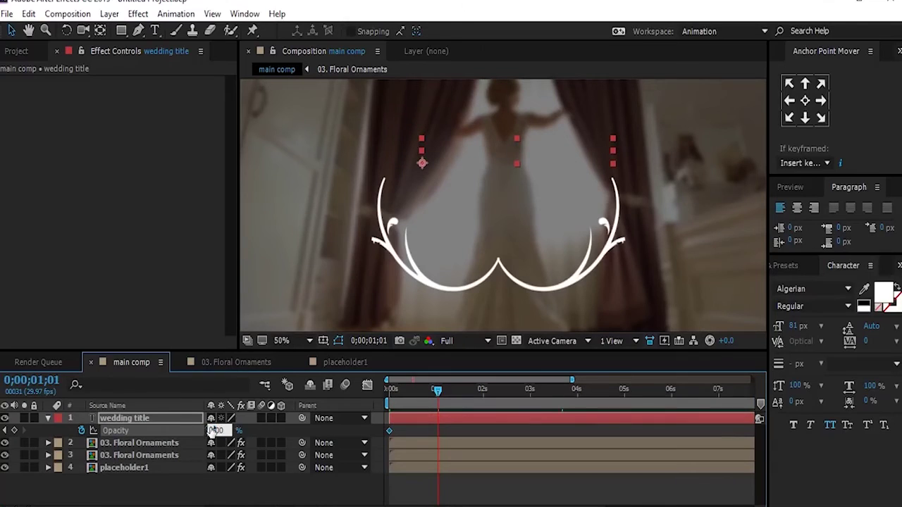
{"action": "key", "text": "Return"}
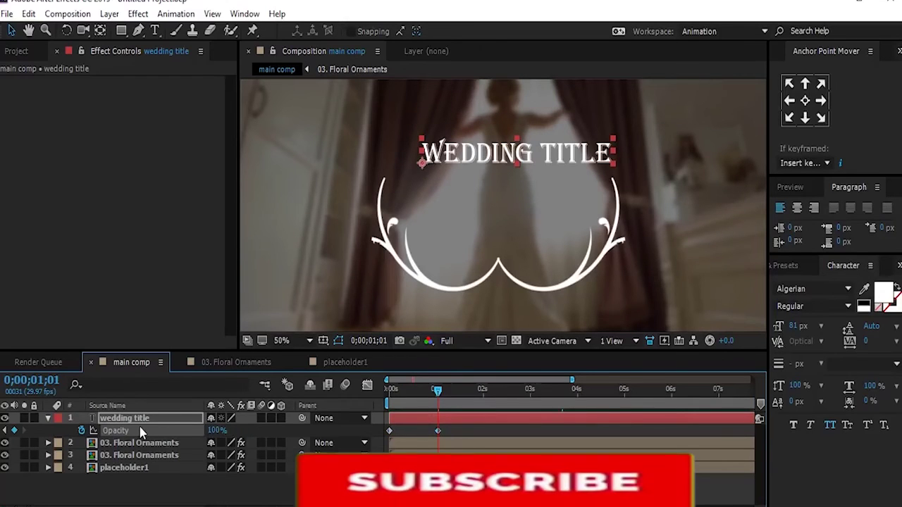
Apply Fast Blur to the WEDDING TITLE layer through the FX Console search 'fast'
{"action": "key", "text": "ctrl+space"}
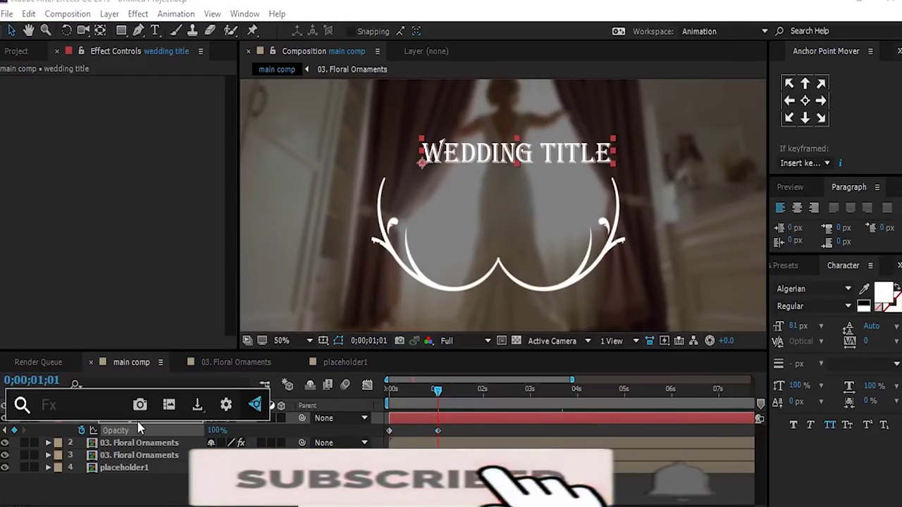
{"action": "type", "text": "fast"}
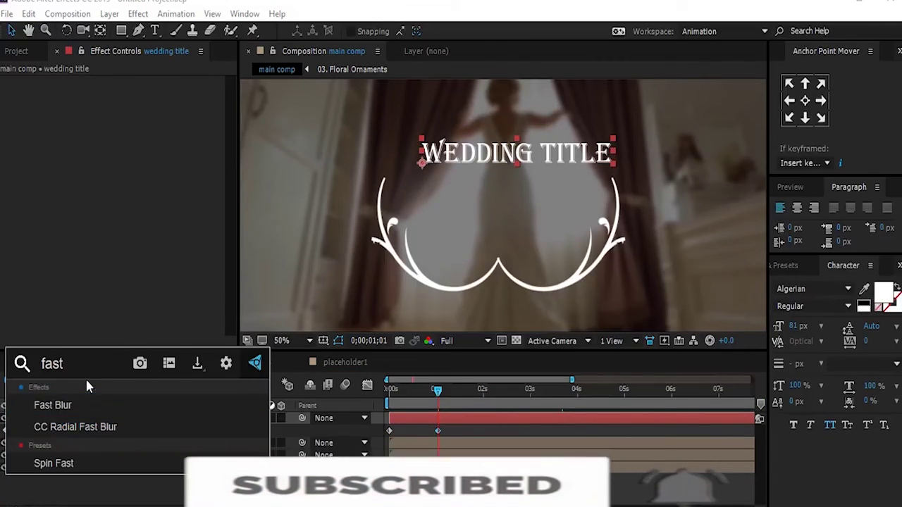
{"action": "key", "text": "Return"}
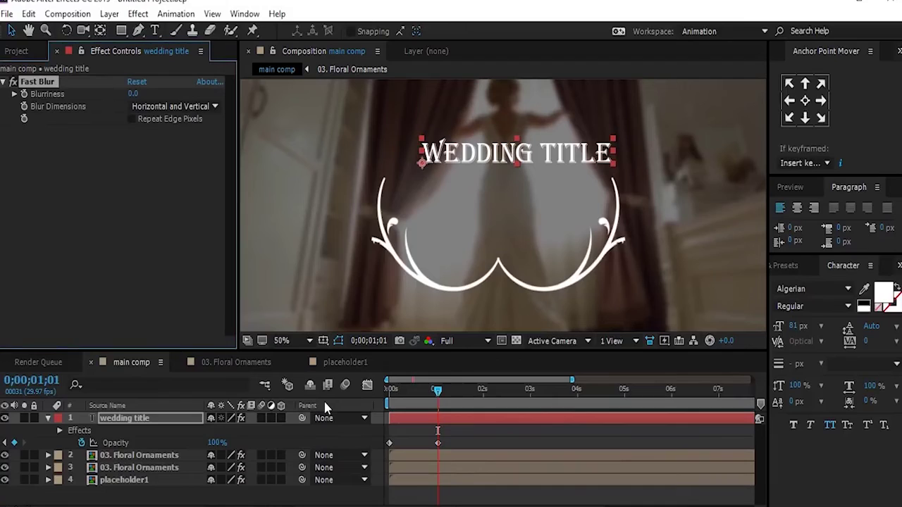
Keyframe the title's Blurriness at 15 on the first frame and 0 at one second
{"action": "key", "text": "Home"}
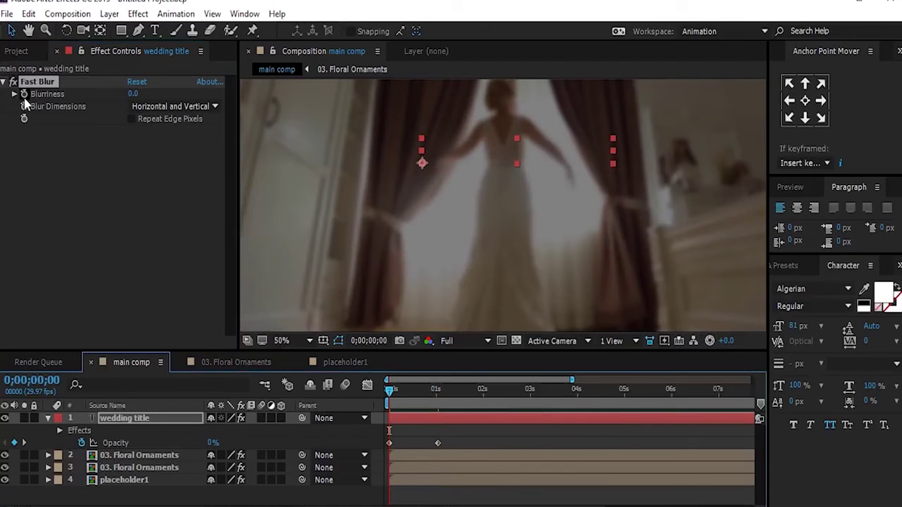
{"action": "left_click", "coordinate": [137, 103]}
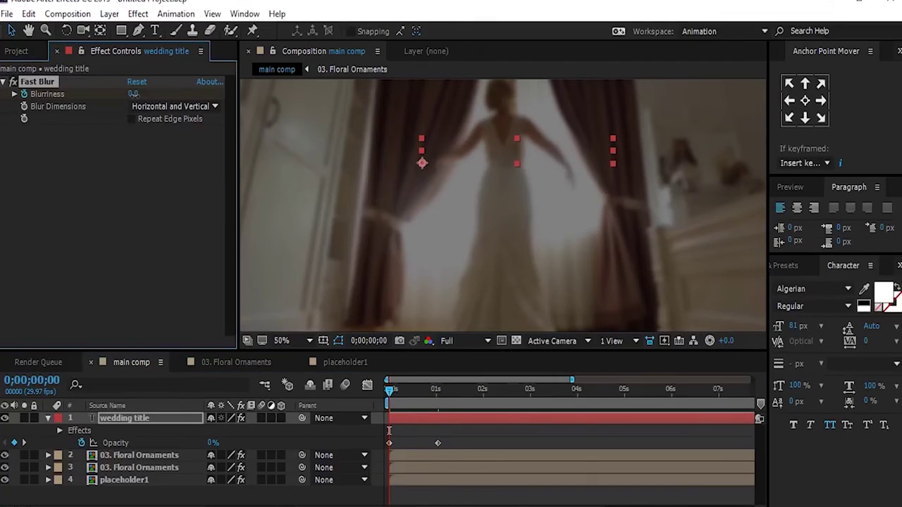
{"action": "left_click", "coordinate": [133, 94]}
{"action": "type", "text": "15"}
{"action": "key", "text": "Return"}
{"action": "left_click", "coordinate": [435, 391]}
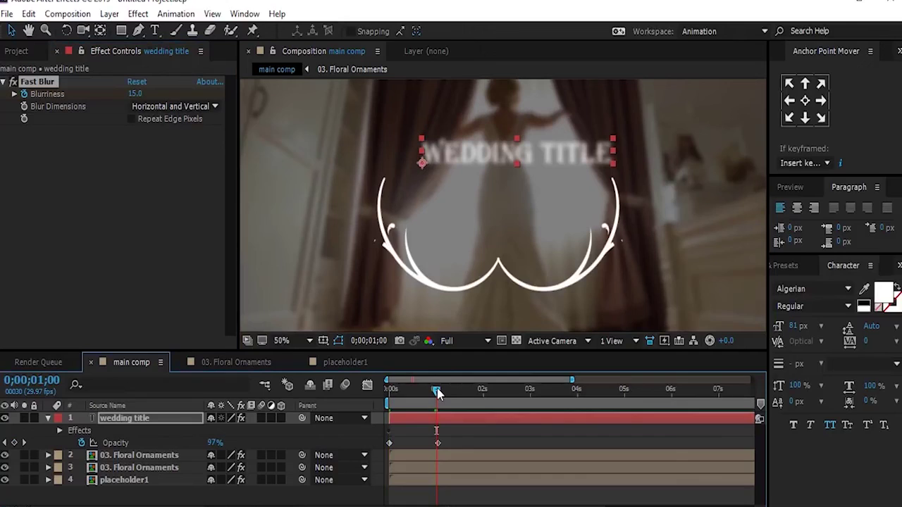
{"action": "left_click", "coordinate": [135, 94]}
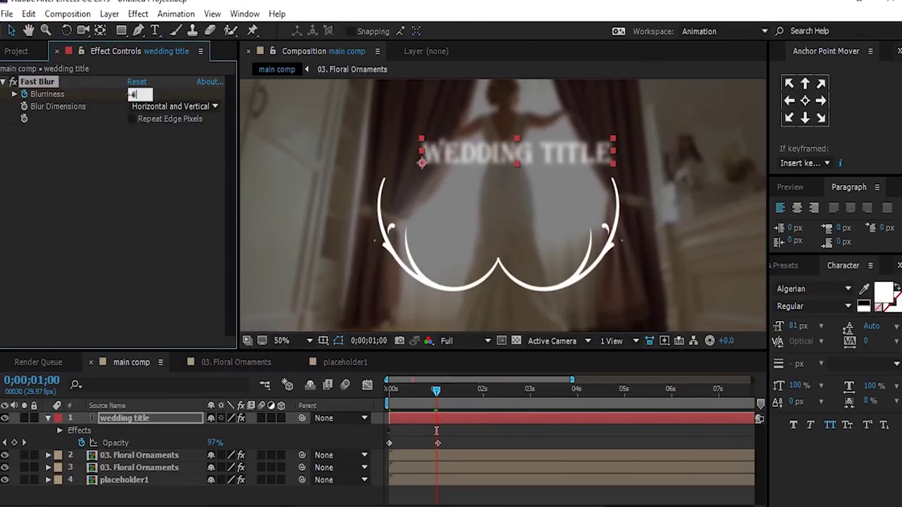
{"action": "key", "text": "Return"}
Return the playhead to the first frame and reselect the WEDDING TITLE layer
{"action": "left_click", "coordinate": [486, 442]}
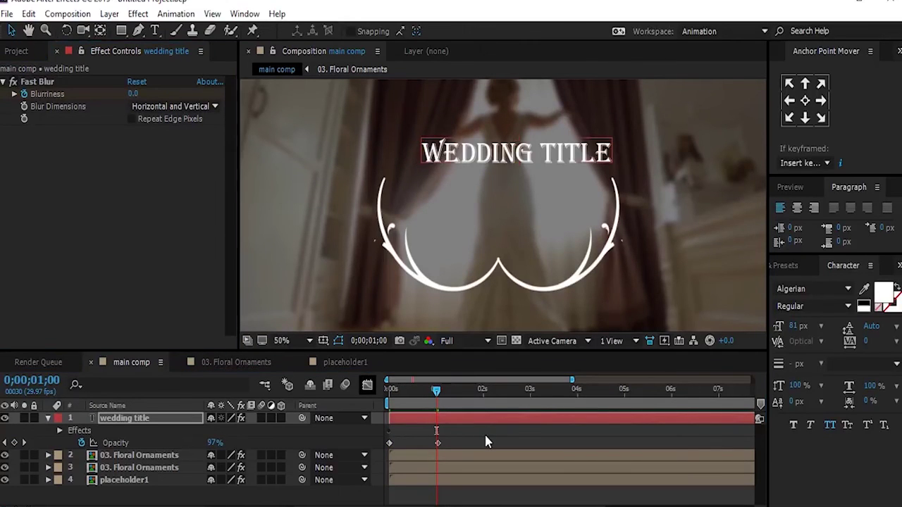
{"action": "left_click", "coordinate": [387, 392]}
{"action": "left_click", "coordinate": [401, 414]}
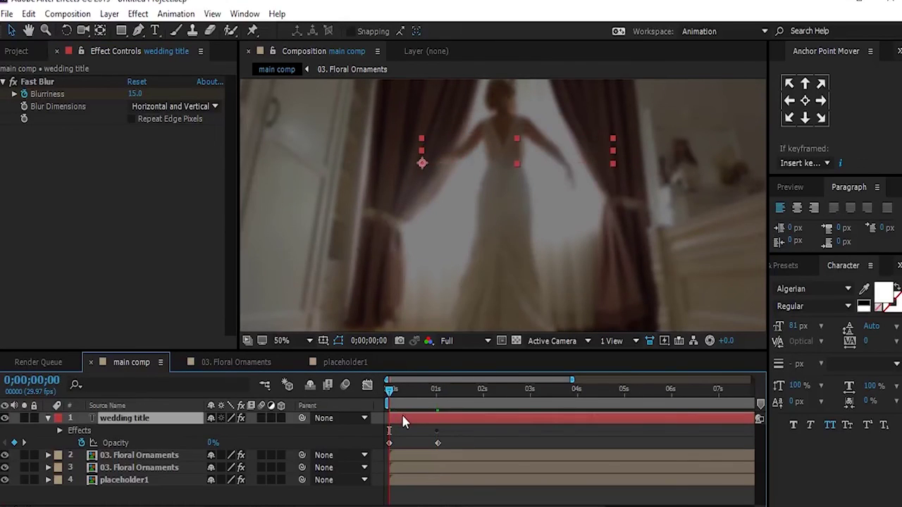
Apply the Random Fade Up preset to the title, found by searching 'random' in FX Console
{"action": "key", "text": "ctrl+space"}
{"action": "type", "text": "ran"}
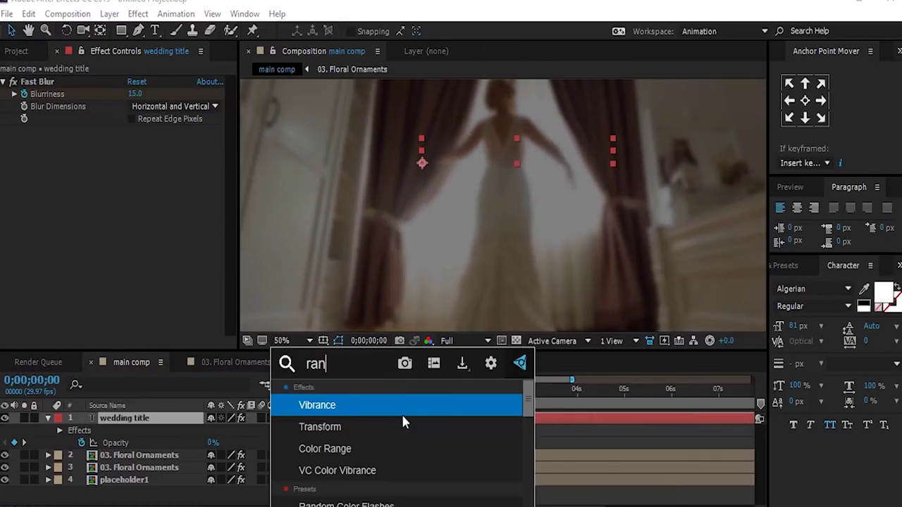
{"action": "type", "text": "dom"}
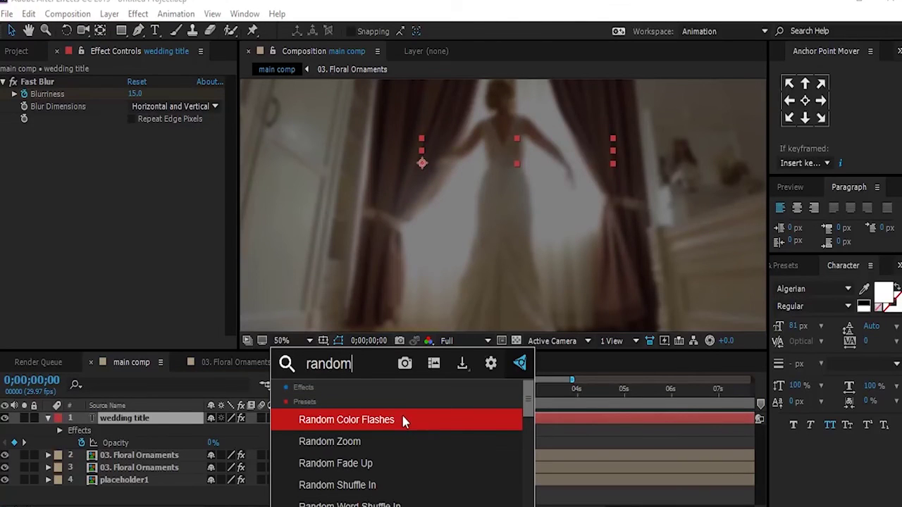
{"action": "left_click", "coordinate": [335, 462]}
Scrub through the title animation and play back the finished composition
{"action": "left_click_drag", "start_coordinate": [392, 389], "coordinate": [389, 388]}
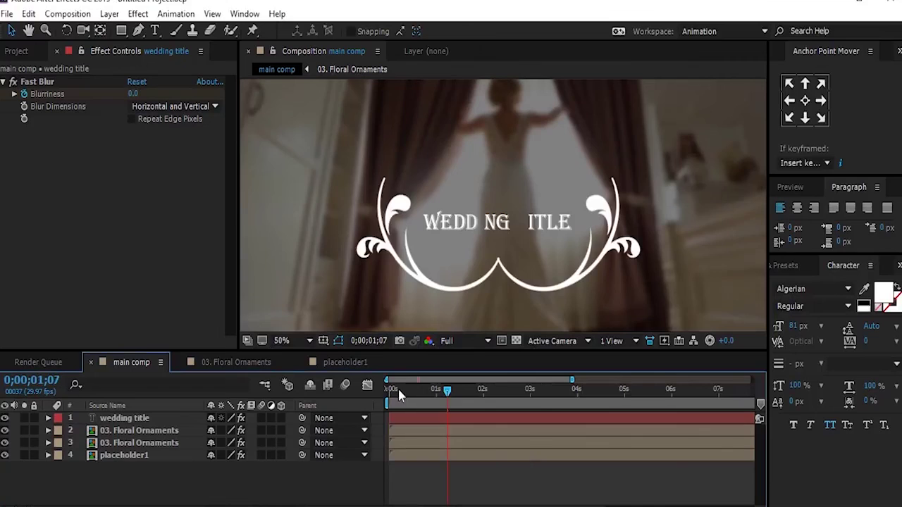
{"action": "scroll", "coordinate": [576, 209], "scroll_direction": "down", "scroll_amount": 2}
{"action": "key", "text": "space"}
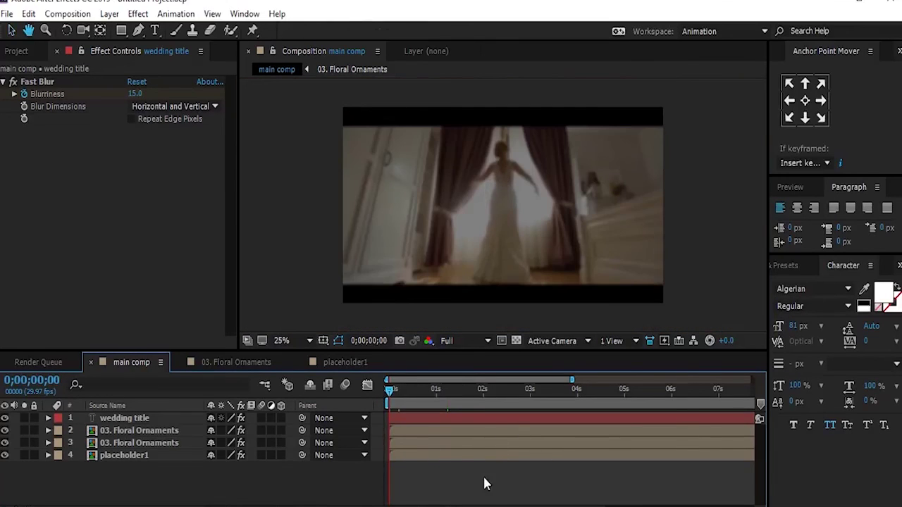